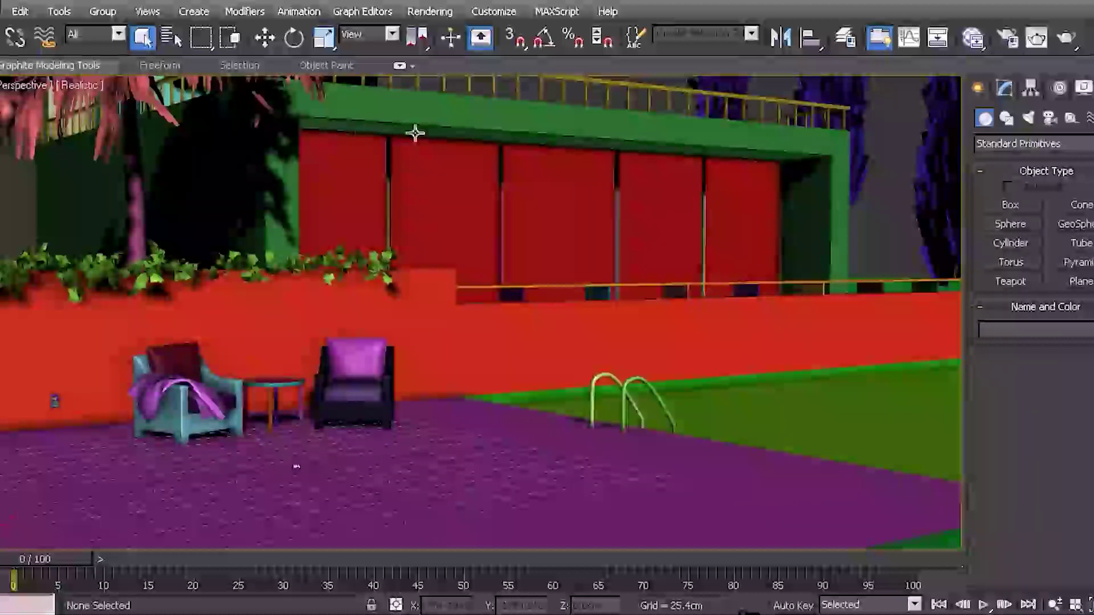
- Examine the villa, planter wall, stairs, lounge chairs and pool from several angles in the perspective view
middle_click_drag(553, 160, 647, 438)
mouse_move(557, 311)
middle_mouse_down("alt")
mouse_move(542, 296)
mouse_move(561, 297)
middle_mouse_up("alt")
middle_click_drag(433, 388, 487, 335)
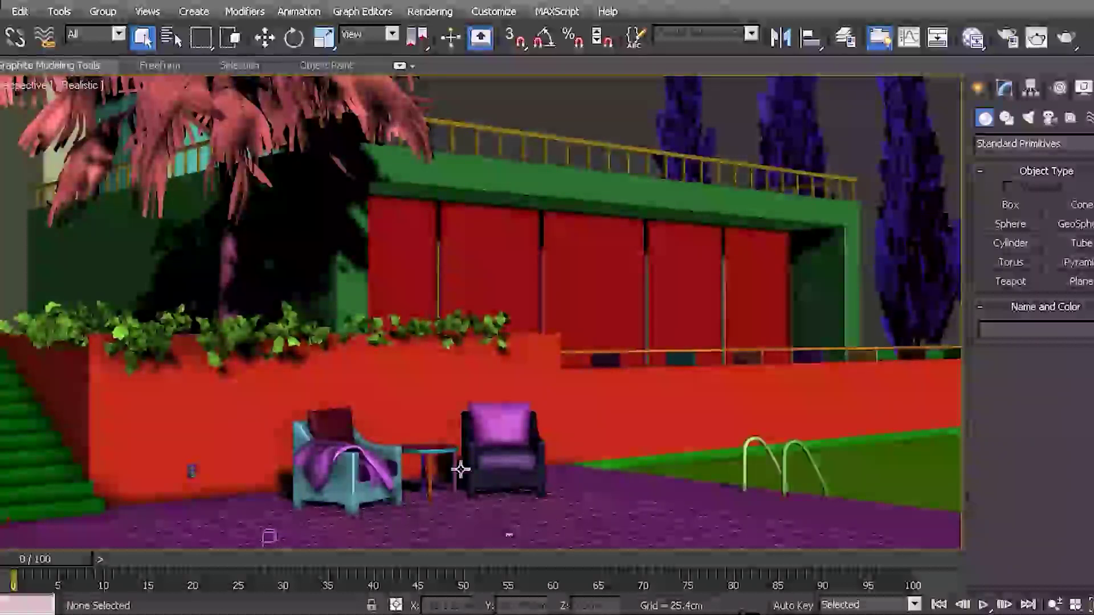
middle_click_drag(492, 388, 481, 391, "alt")
middle_click_drag(361, 434, 391, 406, "alt")
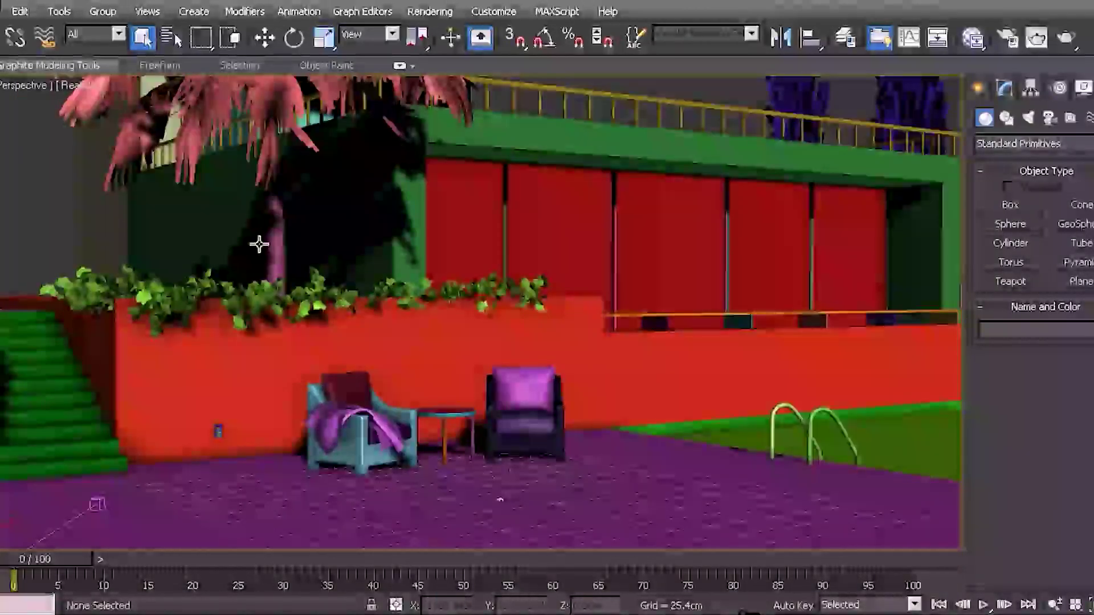
middle_click_drag(460, 310, 364, 319, "alt")
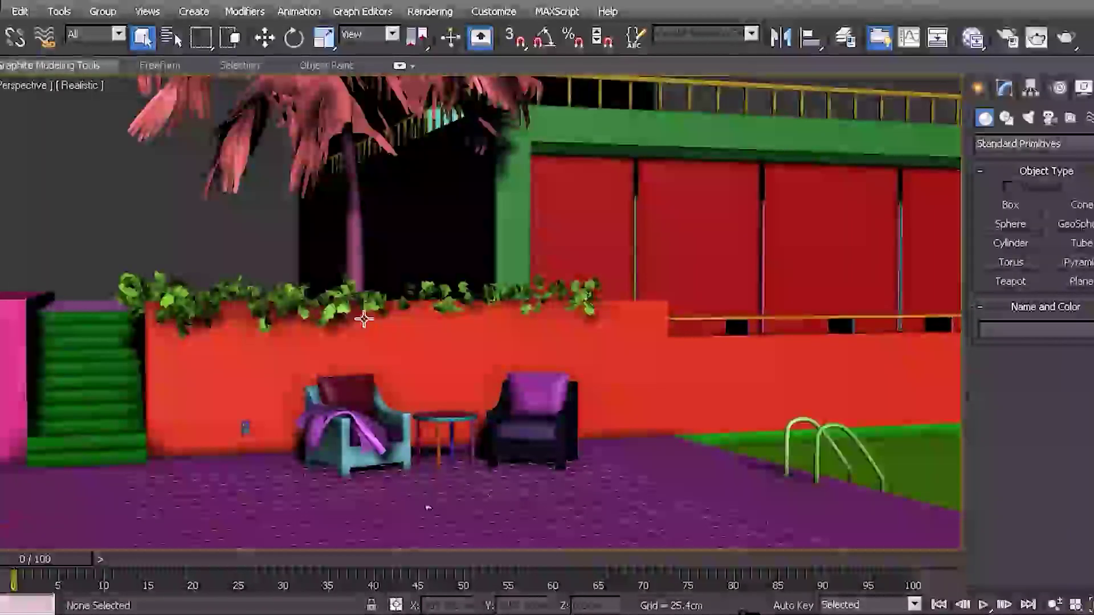
middle_click_drag(234, 419, 326, 422, "alt")
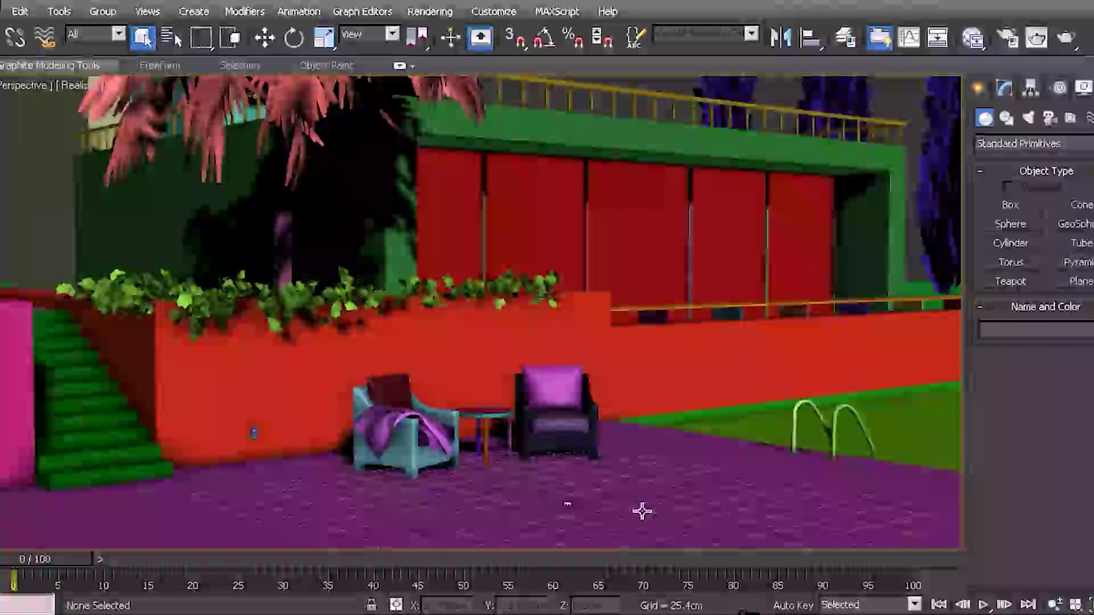
- Inspect the small wall fixture beside the blue armchair up close
scroll(342, 420, "up", 5)
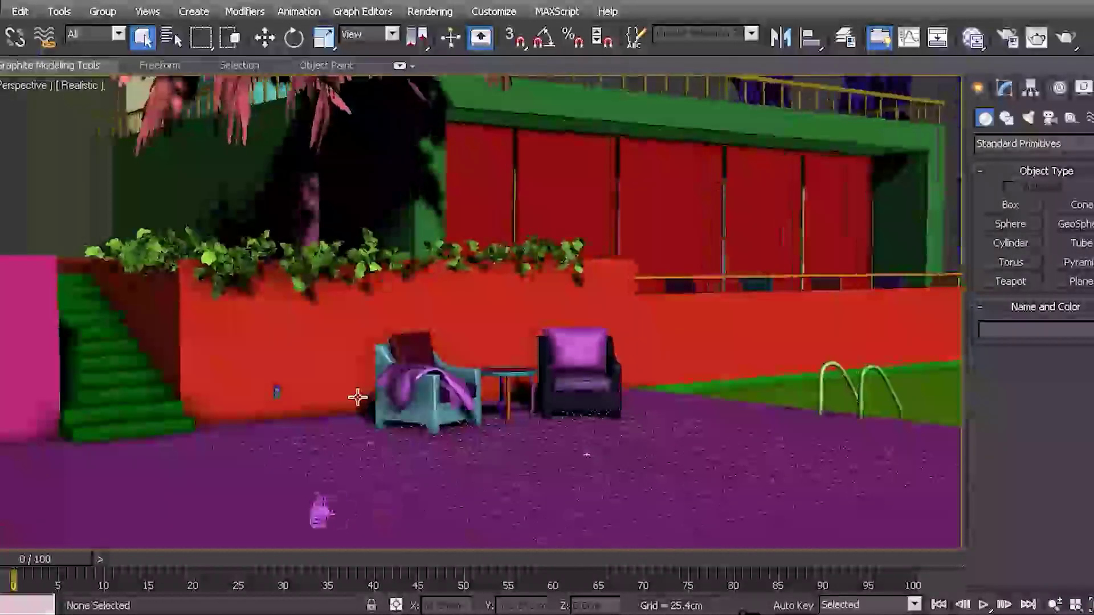
scroll(337, 404, "up", 6)
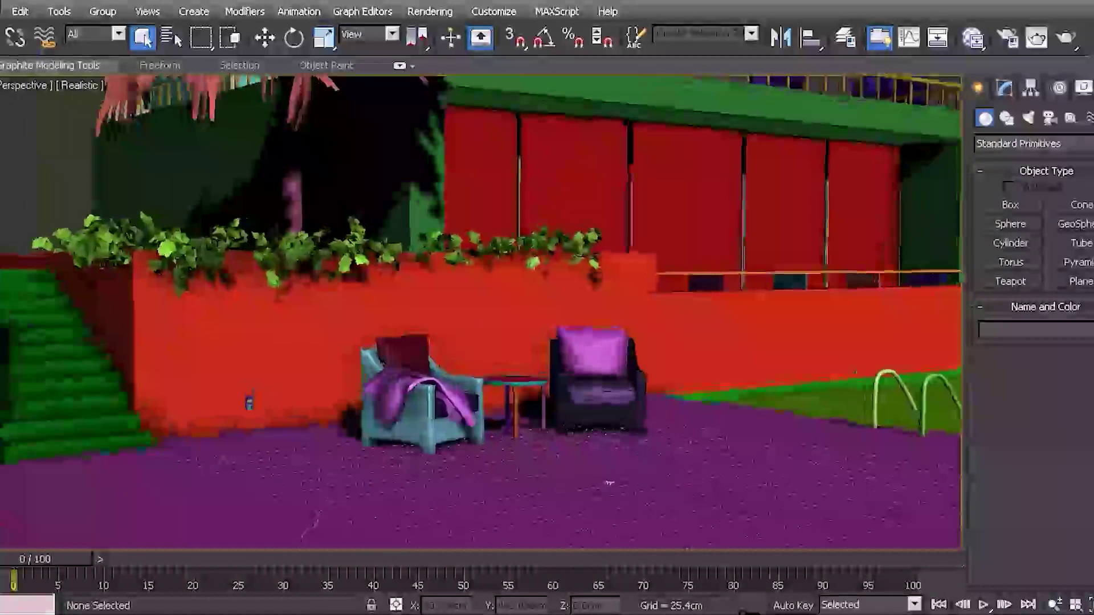
scroll(308, 396, "up", 1)
middle_click_drag(297, 395, 400, 320)
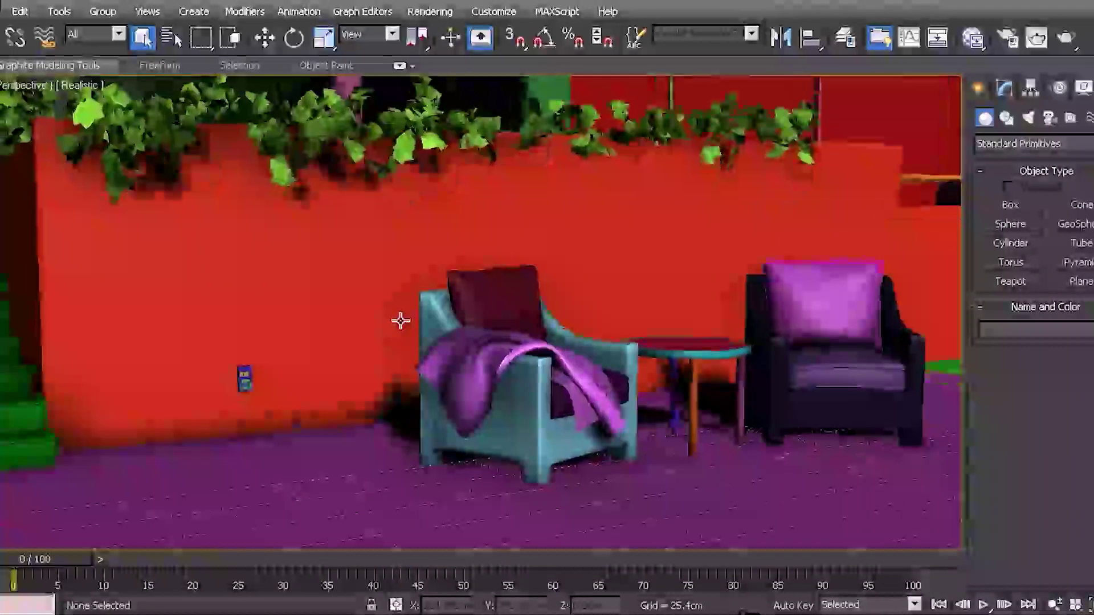
middle_click_drag(273, 349, 458, 321)
scroll(458, 320, "up", 8)
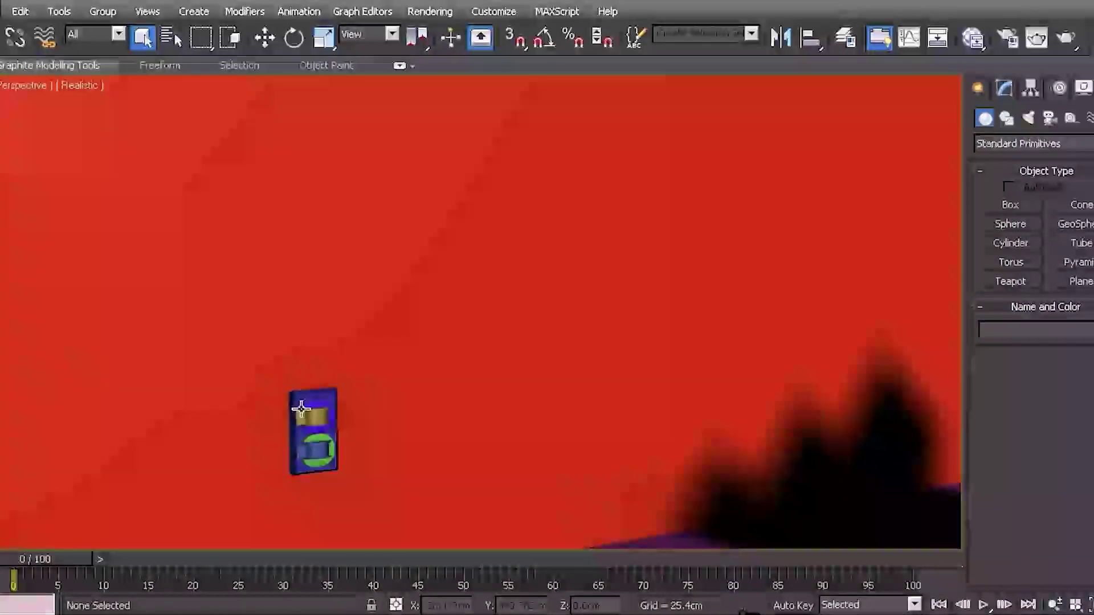
left_click(297, 393)
- Select the towel draped over the blue armchair and examine it together with the surrounding patio furniture
middle_click_drag(587, 363, 503, 298)
scroll(448, 335, "down", 4)
left_click(522, 282)
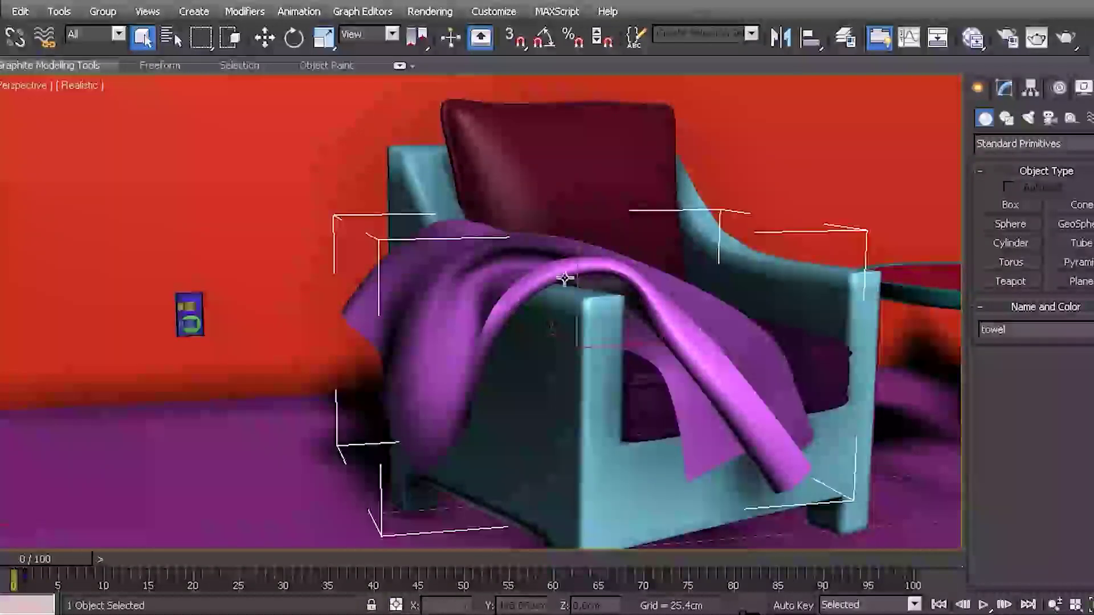
middle_click_drag(555, 364, 469, 352)
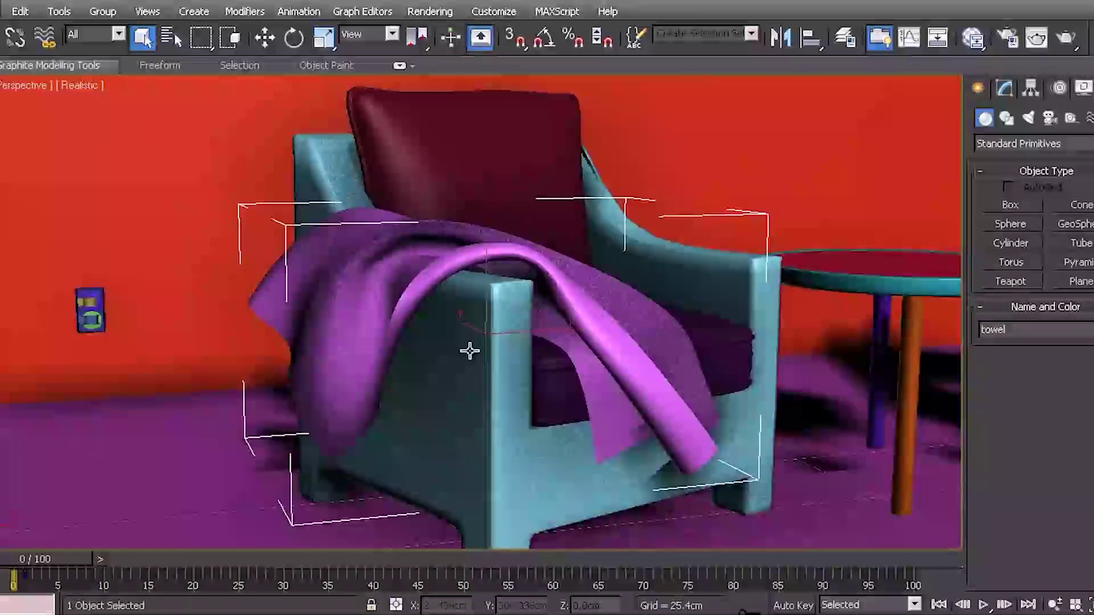
scroll(469, 351, "down", 2)
scroll(469, 352, "down", 3)
middle_click_drag(552, 308, 562, 285)
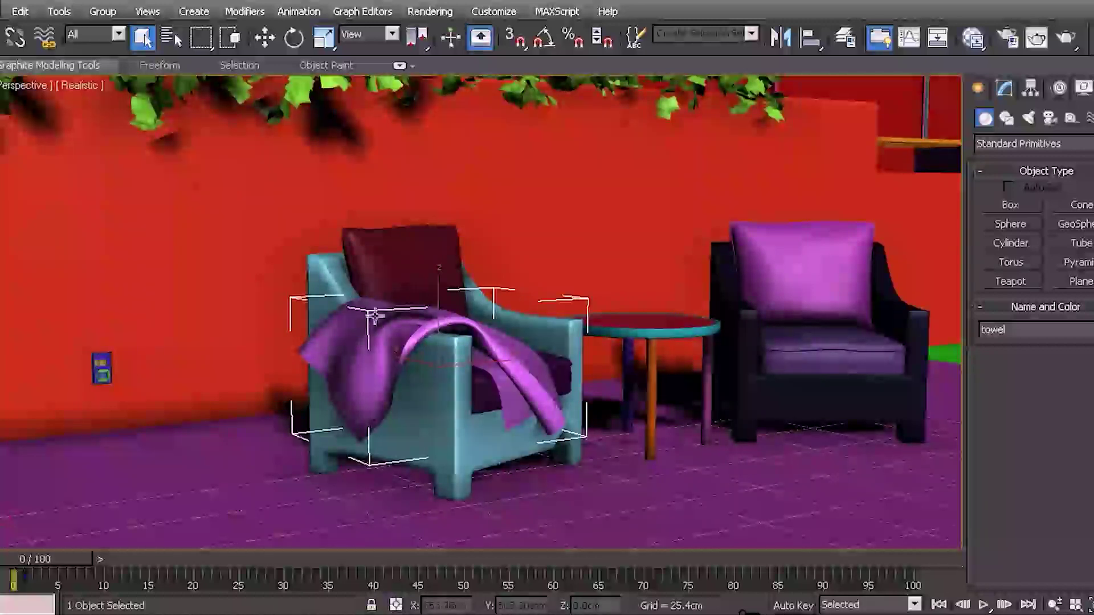
scroll(433, 313, "down", 5)
scroll(432, 337, "down", 2)
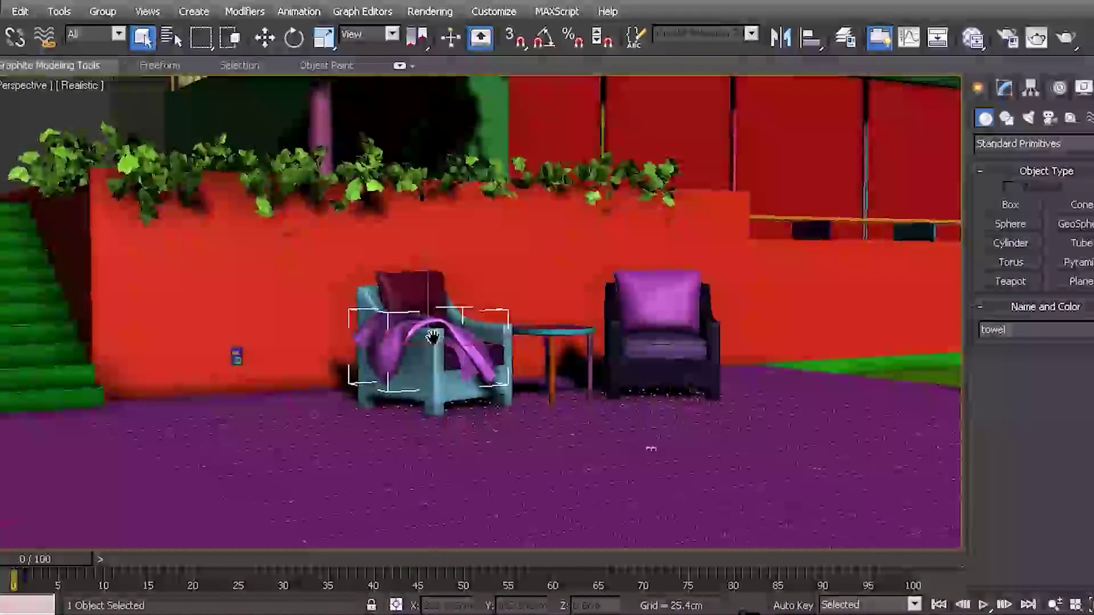
middle_click_drag(432, 336, 488, 377)
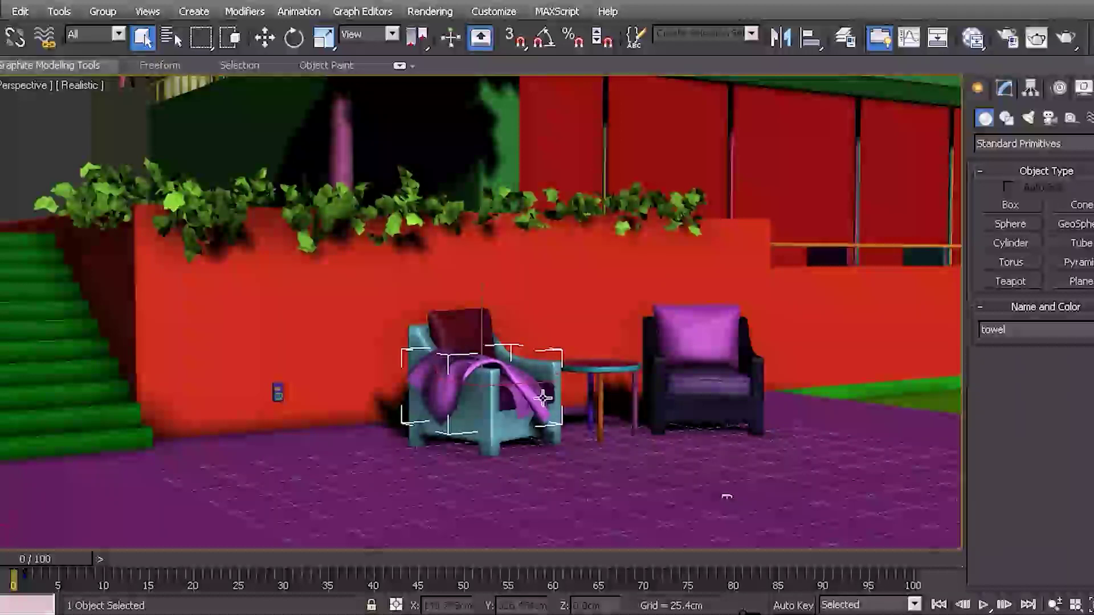
middle_click_drag(539, 375, 448, 414)
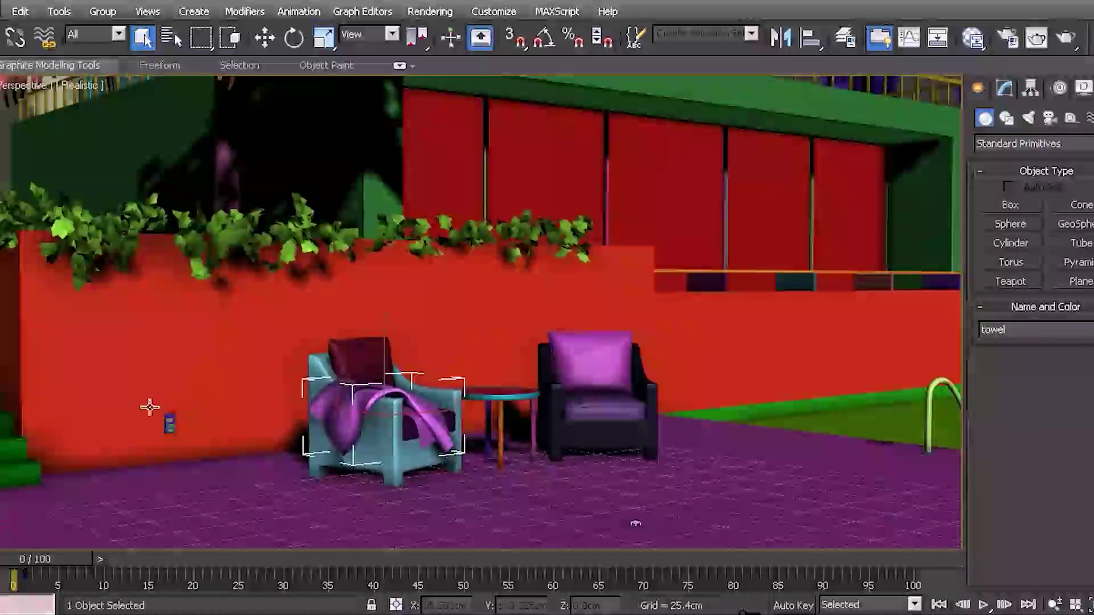
- Select the wall fixture's parts, then the patio ground, and inspect the wall, paving and seating area
left_click_drag(146, 396, 239, 459)
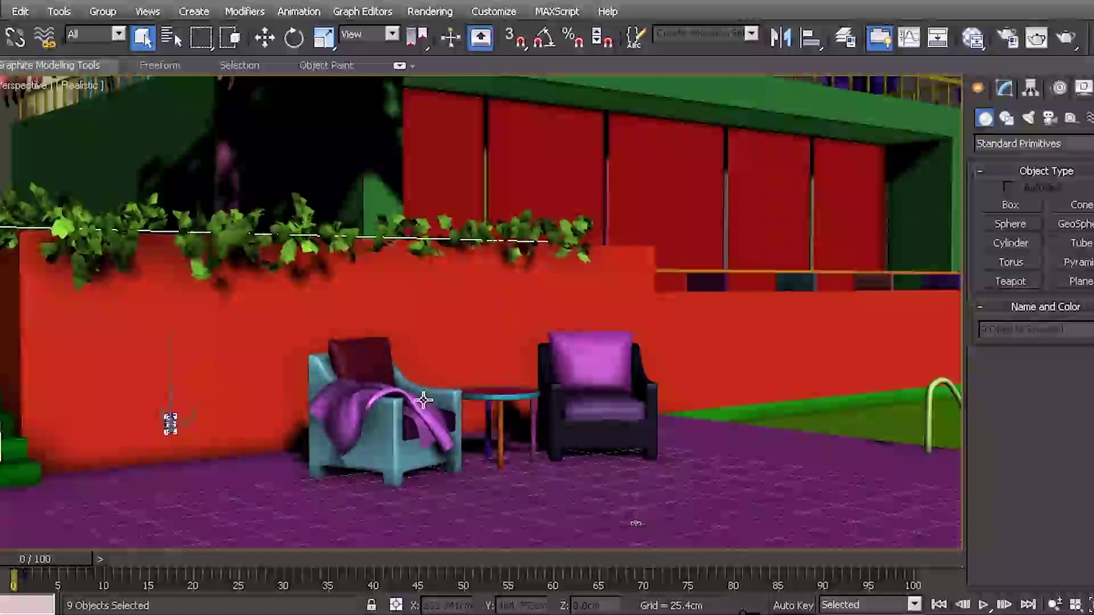
left_click(283, 500)
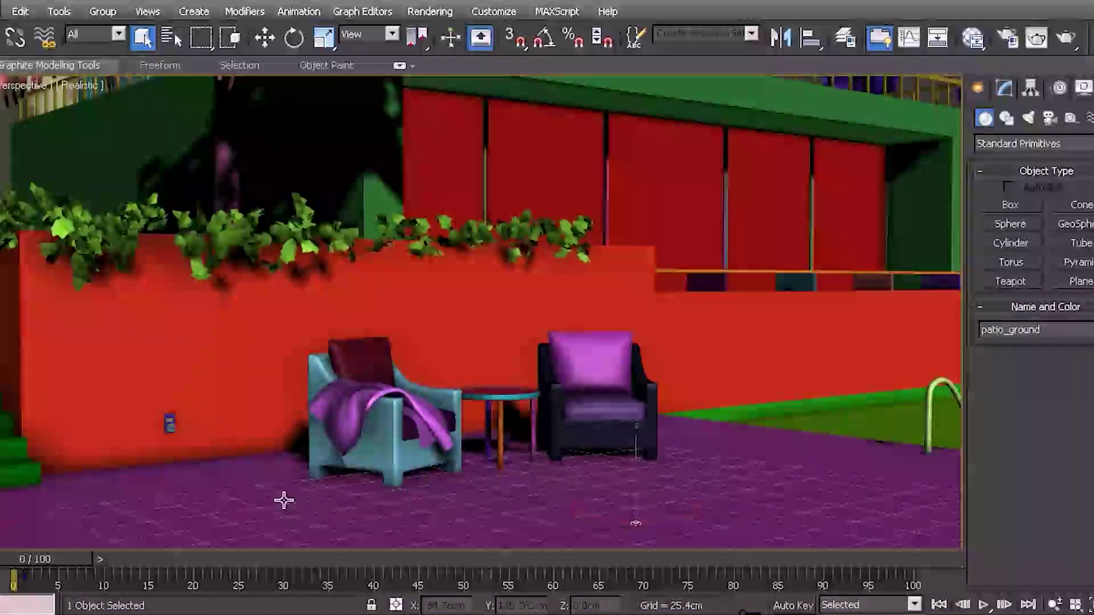
middle_click_drag(277, 458, 332, 359, "alt")
scroll(341, 442, "up", 1)
scroll(308, 432, "up", 4)
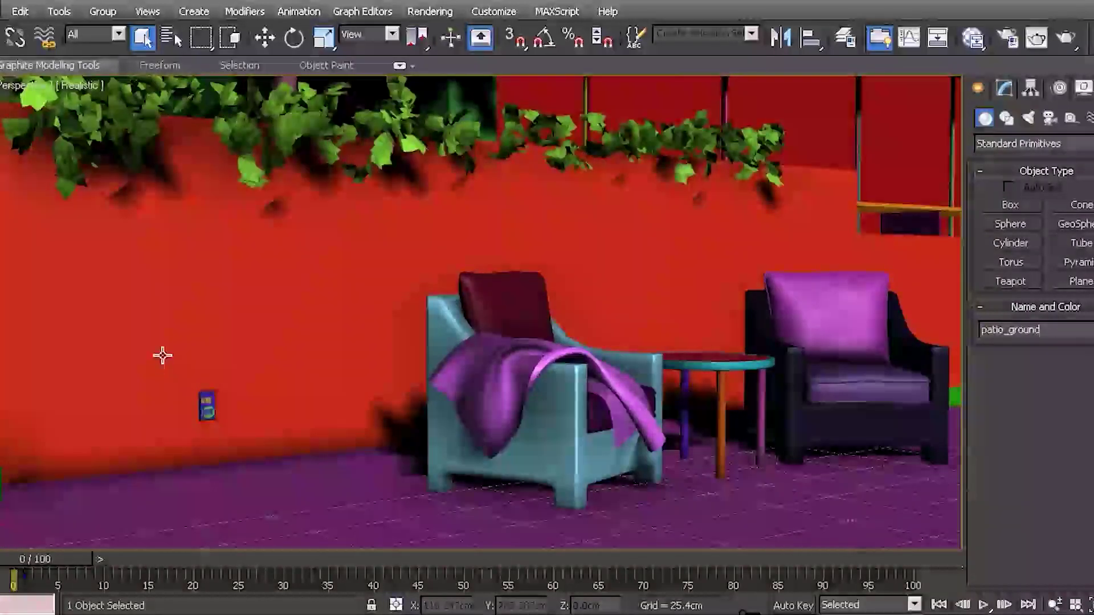
middle_click_drag(479, 410, 397, 400)
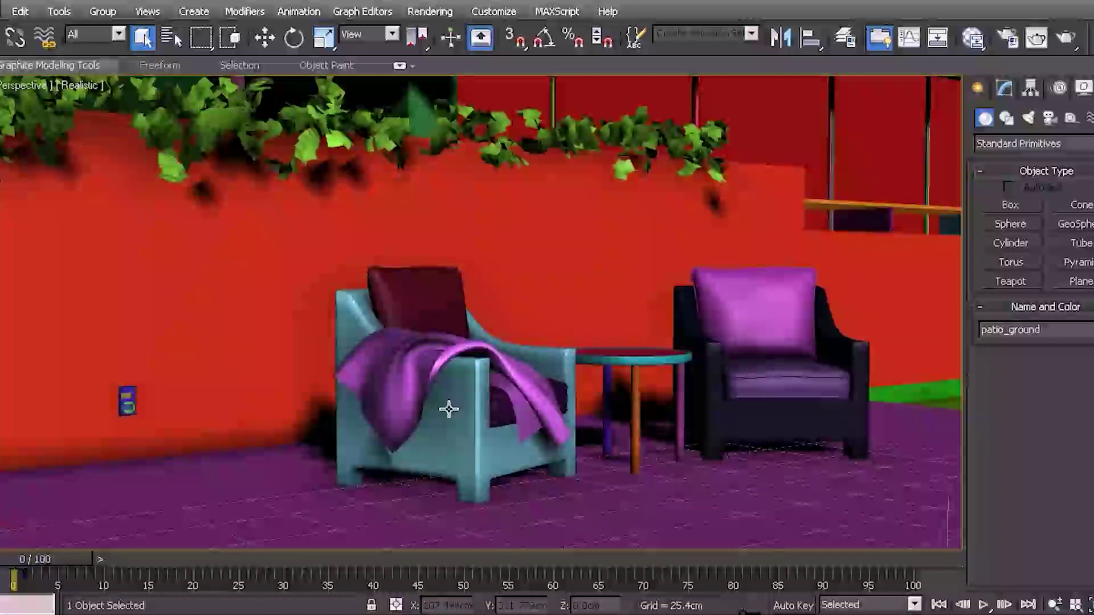
scroll(502, 389, "down", 5)
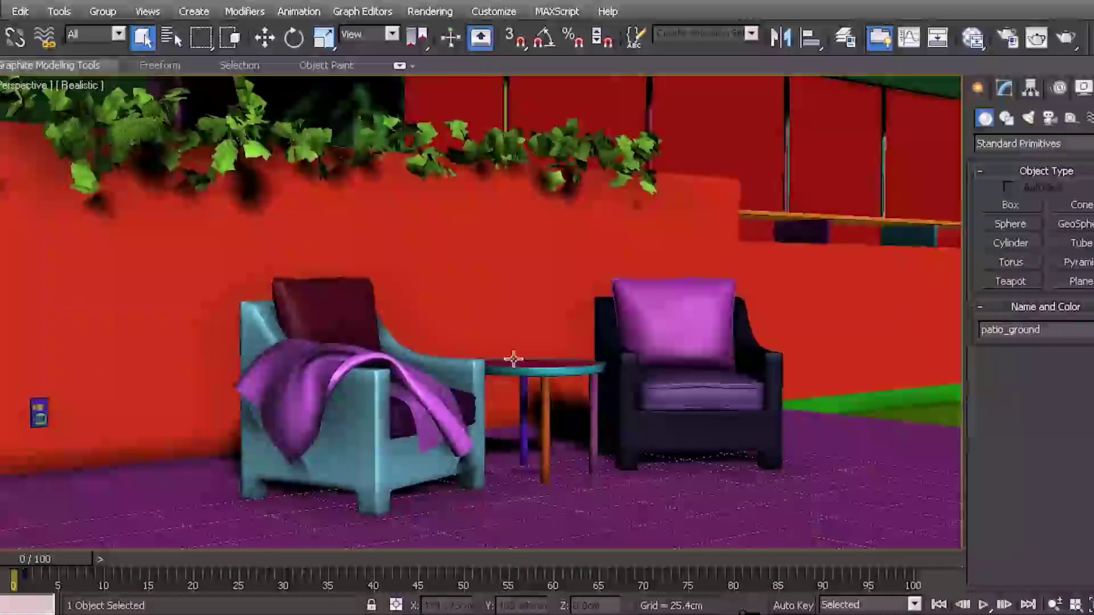
scroll(477, 382, "down", 3)
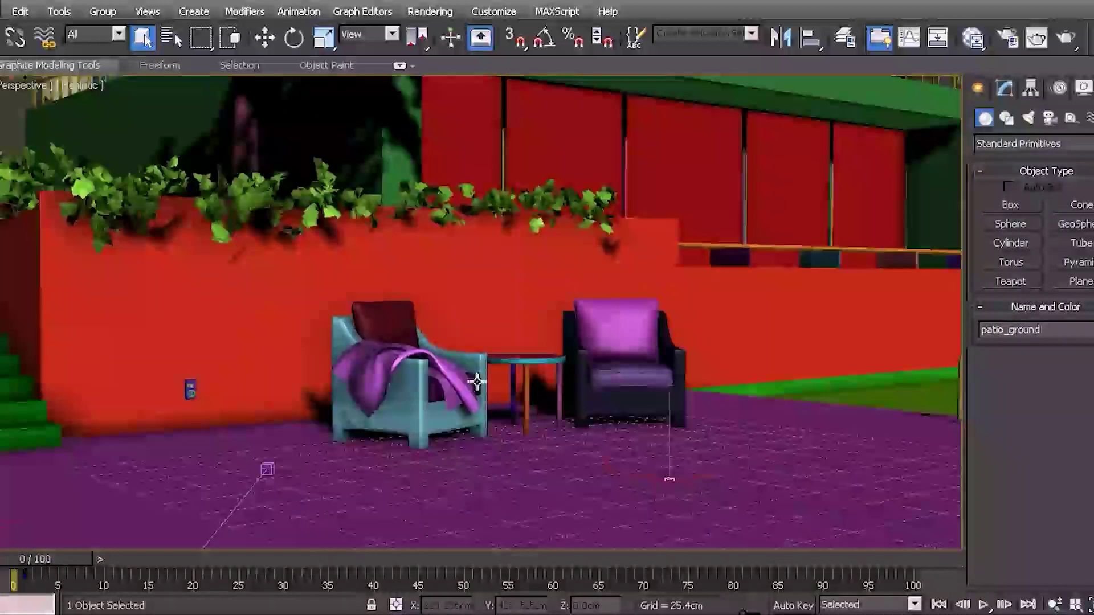
middle_click_drag(376, 416, 427, 434, "alt")
middle_click_drag(489, 406, 496, 395)
- Switch the viewport to the scene camera, set its display to Shaded and clear the selection
key("c")
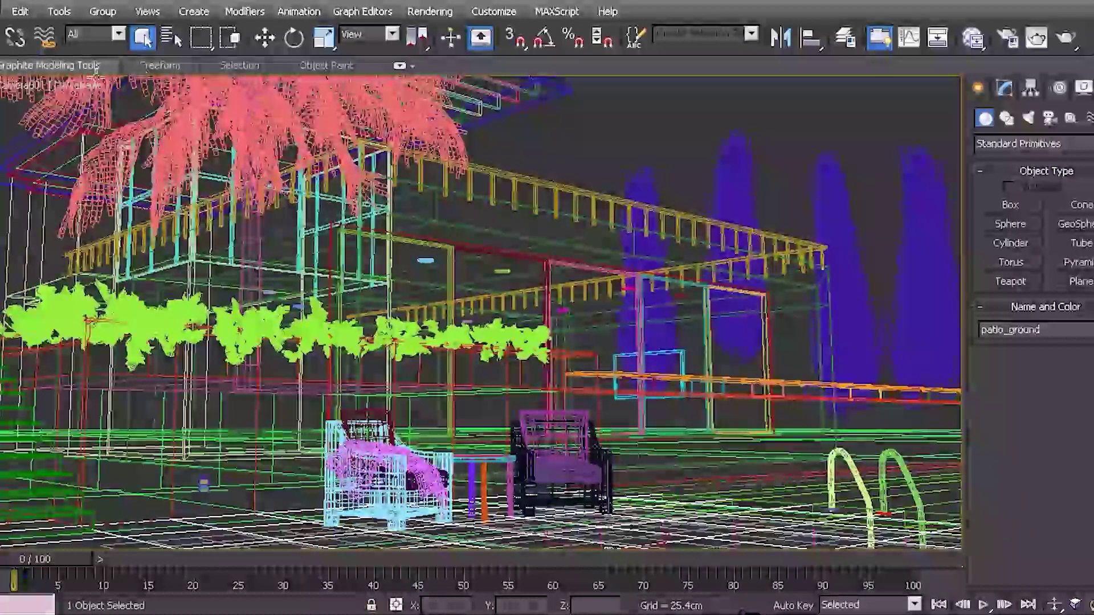
left_click(80, 85)
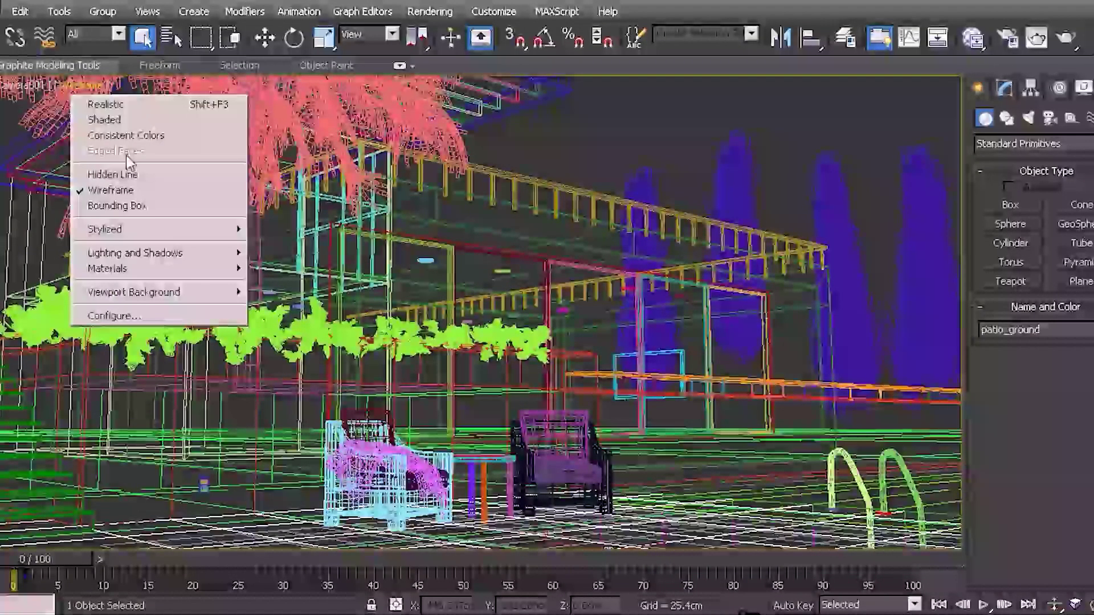
left_click(105, 119)
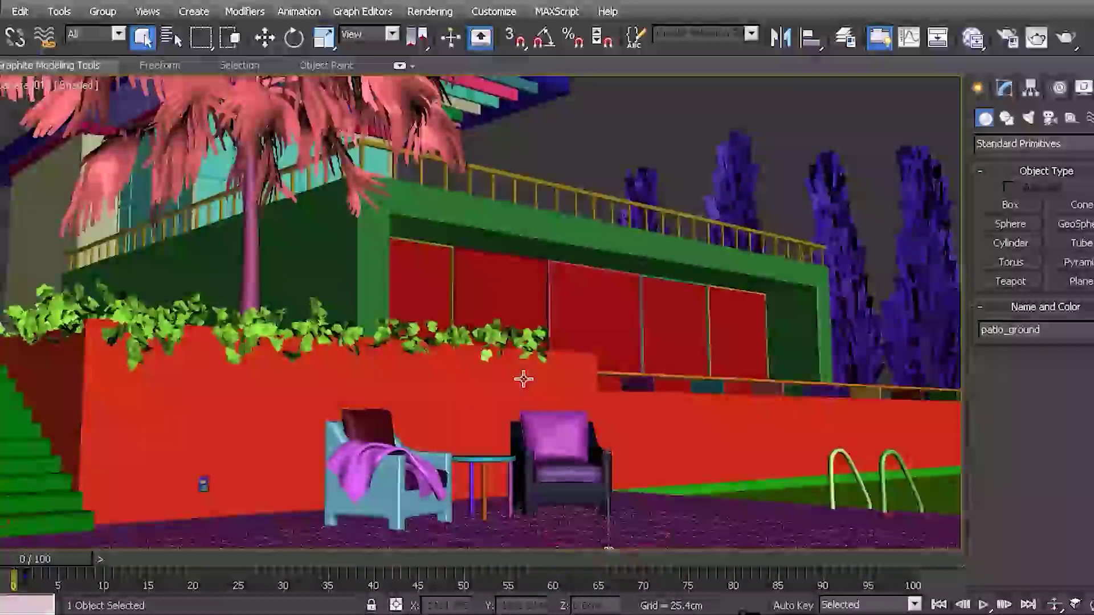
left_click(590, 162)
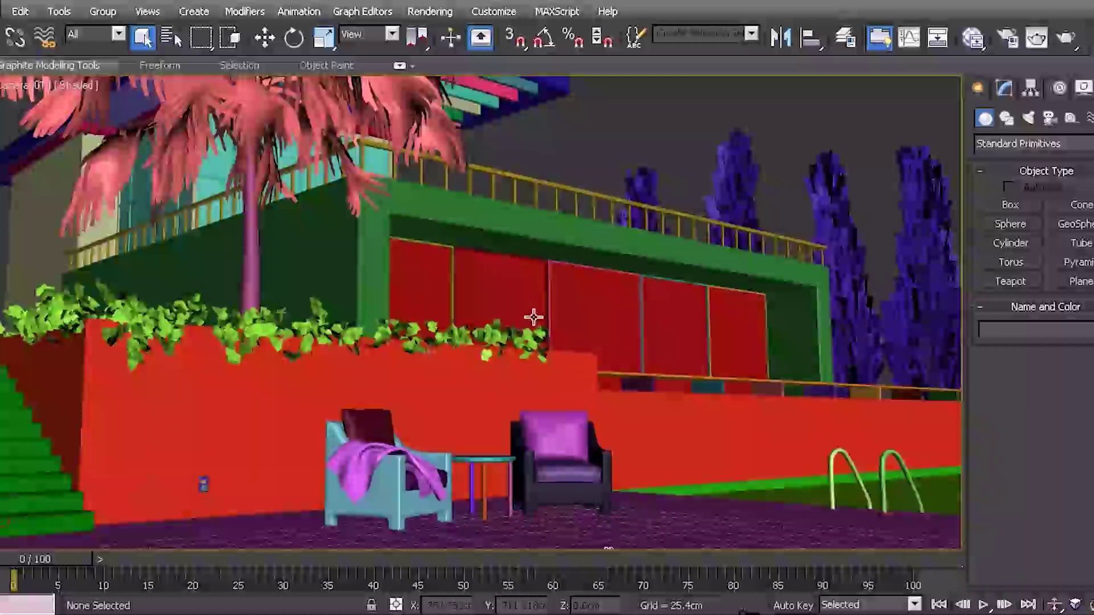
- Return to the perspective view and examine the villa, stairs and patio from different angles
key("p")
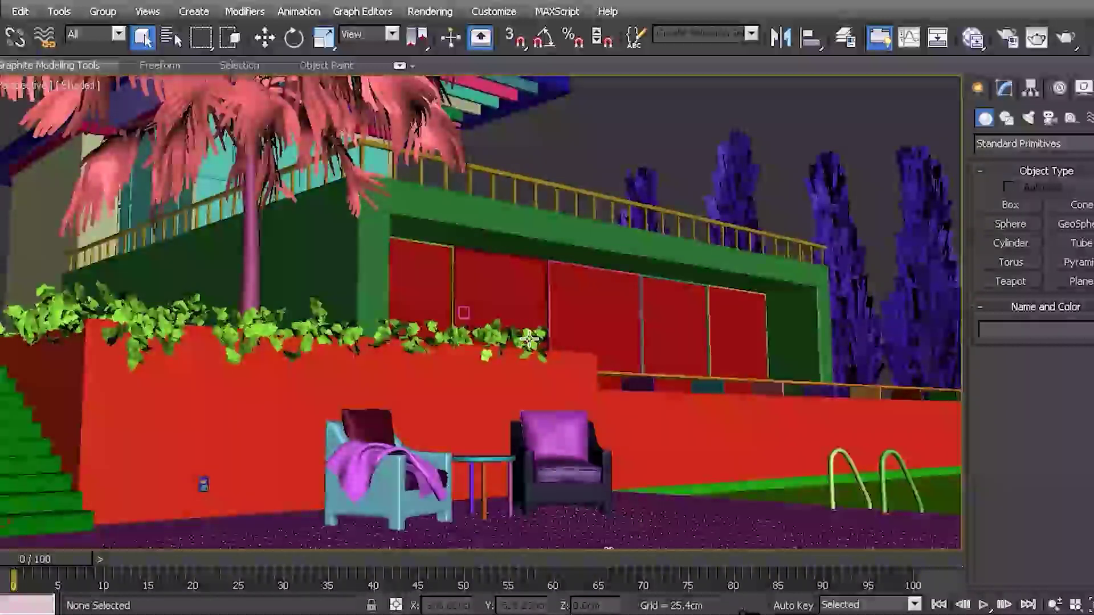
middle_click_drag(498, 381, 497, 355)
middle_click_drag(574, 386, 604, 392, "alt")
middle_click_drag(427, 387, 562, 405, "alt")
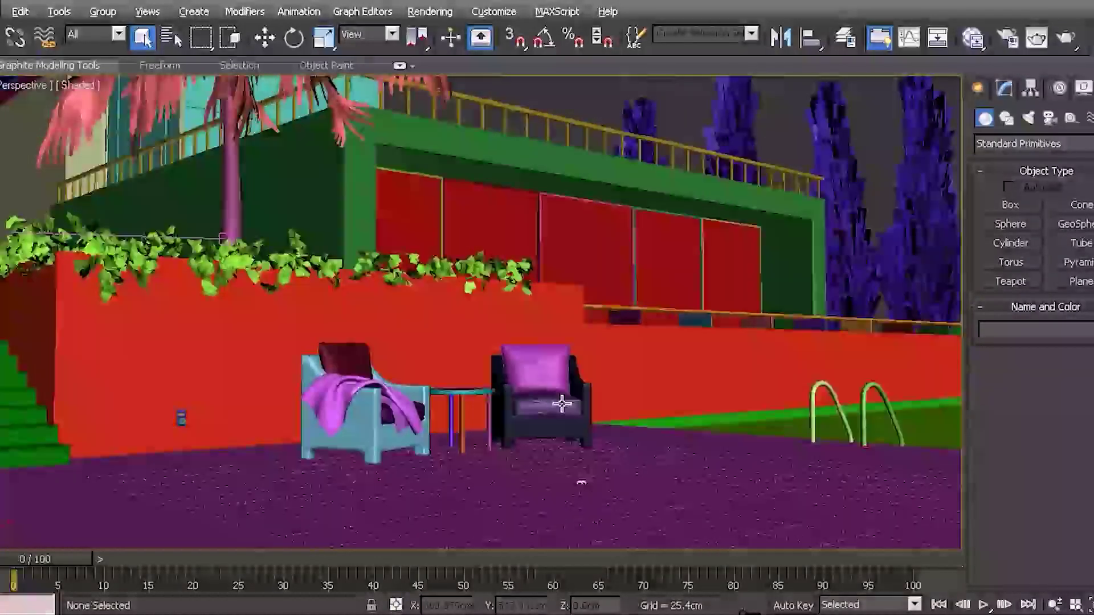
middle_click_drag(504, 380, 544, 394)
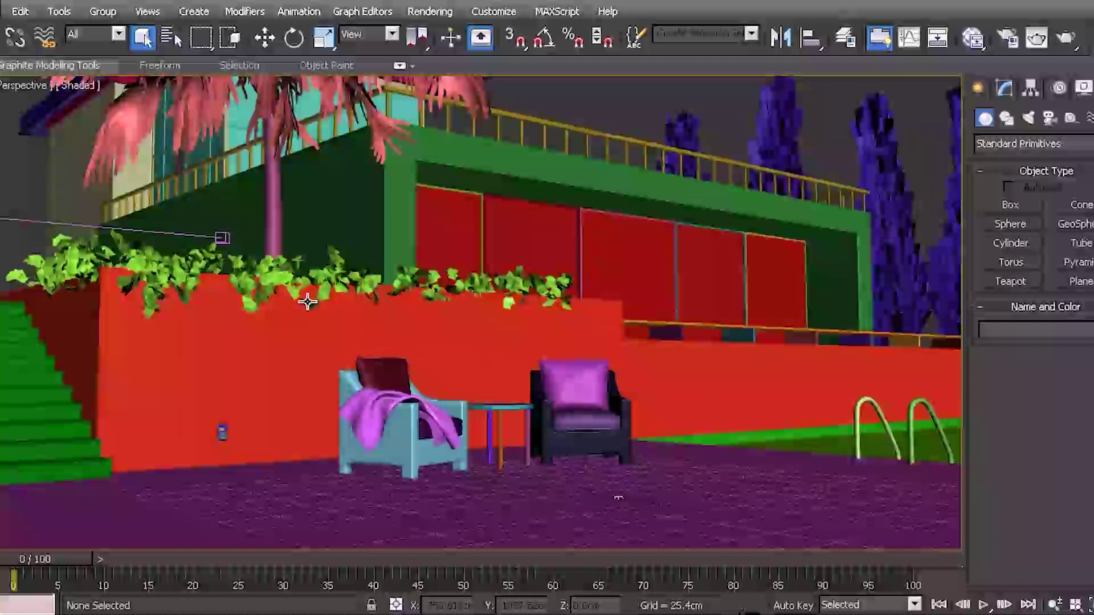
middle_click_drag(609, 381, 420, 396, "alt")
middle_click_drag(488, 397, 461, 397)
- Inspect the blue armchair's frame up close, then frame the whole villa and patio with nothing selected
left_click(584, 446)
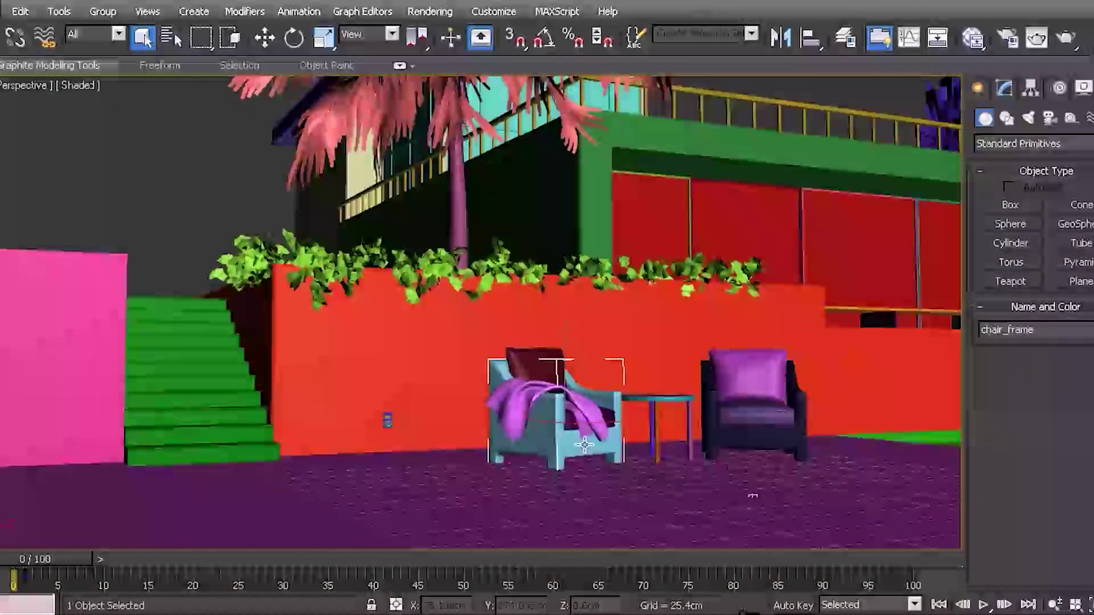
key("z")
middle_click_drag(633, 441, 611, 433, "alt")
scroll(610, 432, "down", 6)
middle_click_drag(593, 349, 603, 383)
middle_click_drag(655, 354, 536, 403)
middle_click_drag(535, 403, 544, 457, "alt")
scroll(541, 438, "down", 5)
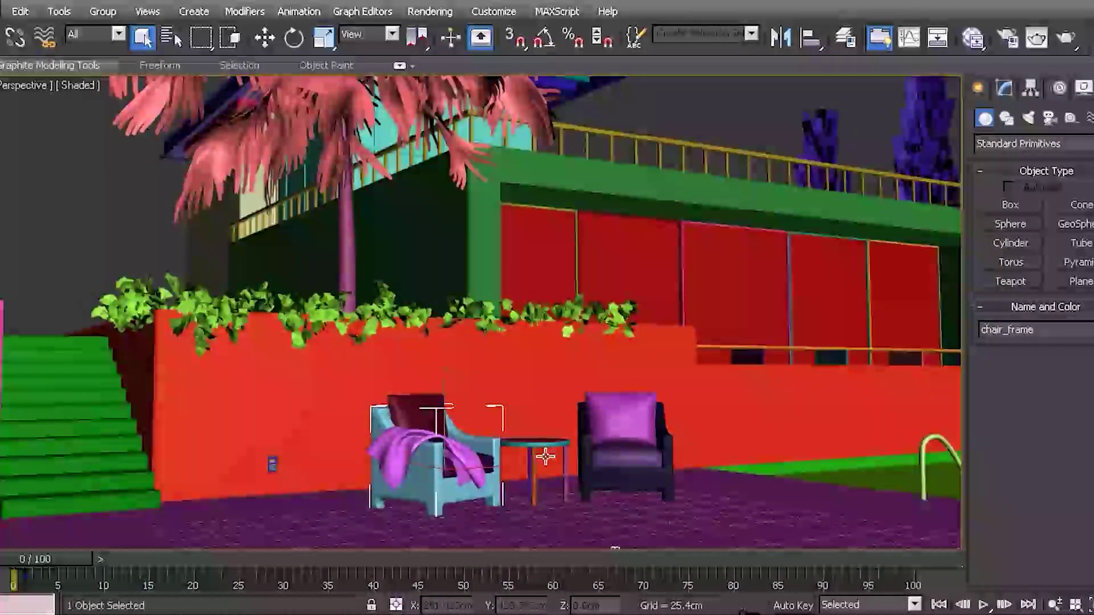
mouse_move(544, 457)
middle_mouse_down("alt")
mouse_move(587, 456)
mouse_move(565, 454)
middle_mouse_up("alt")
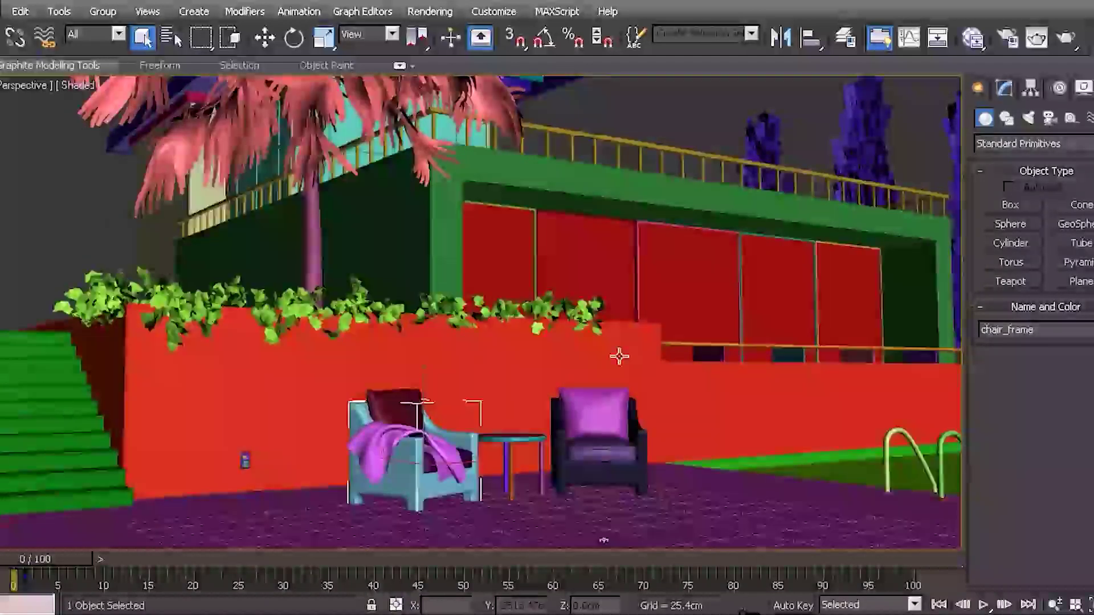
left_click(688, 105)
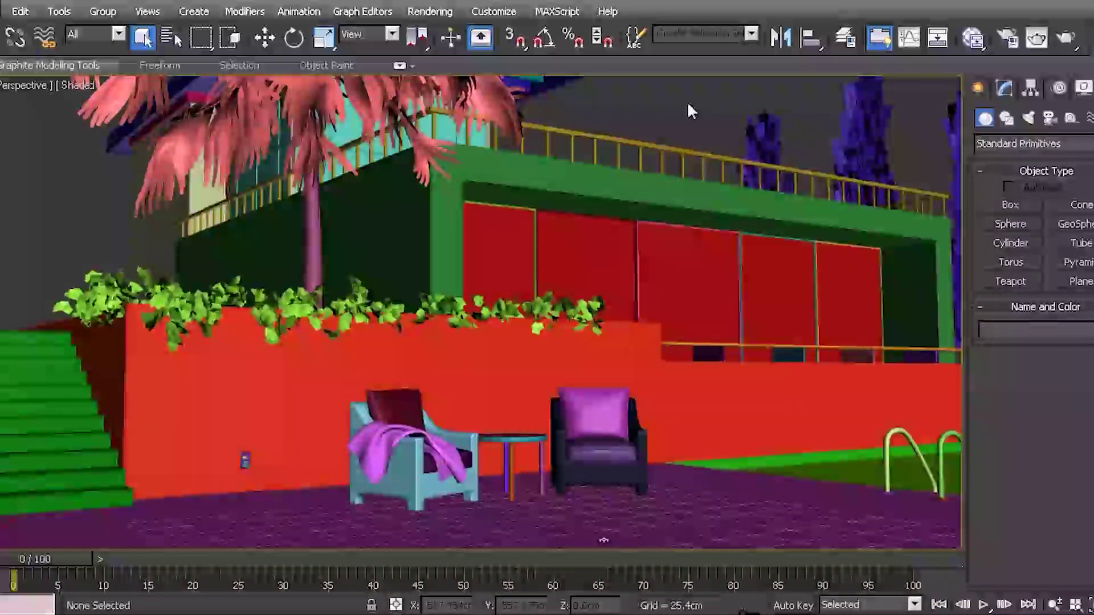
mouse_move(699, 323)
middle_mouse_down()
mouse_move(664, 327)
mouse_move(719, 316)
middle_mouse_up()
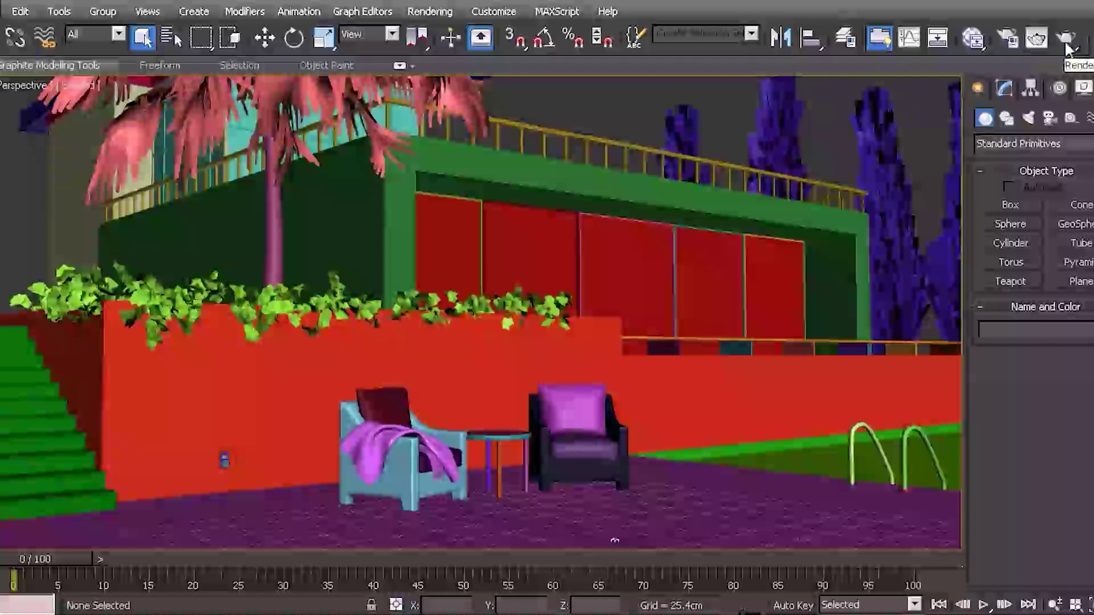
- Assign the mental ray Renderer as the production renderer in the render setup
left_click(1008, 40)
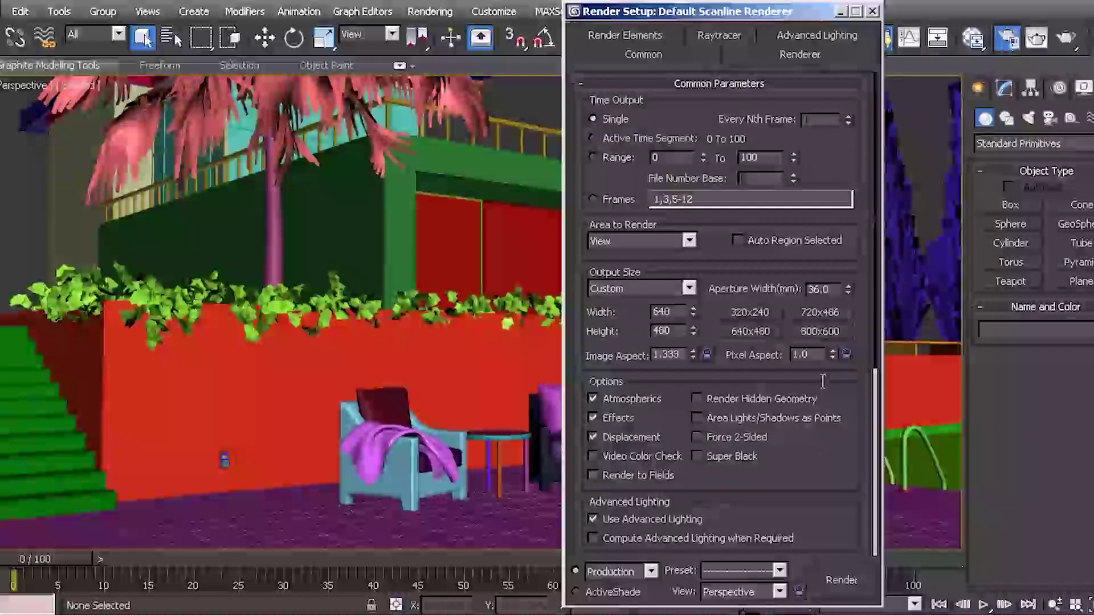
scroll(815, 490, "down", 10)
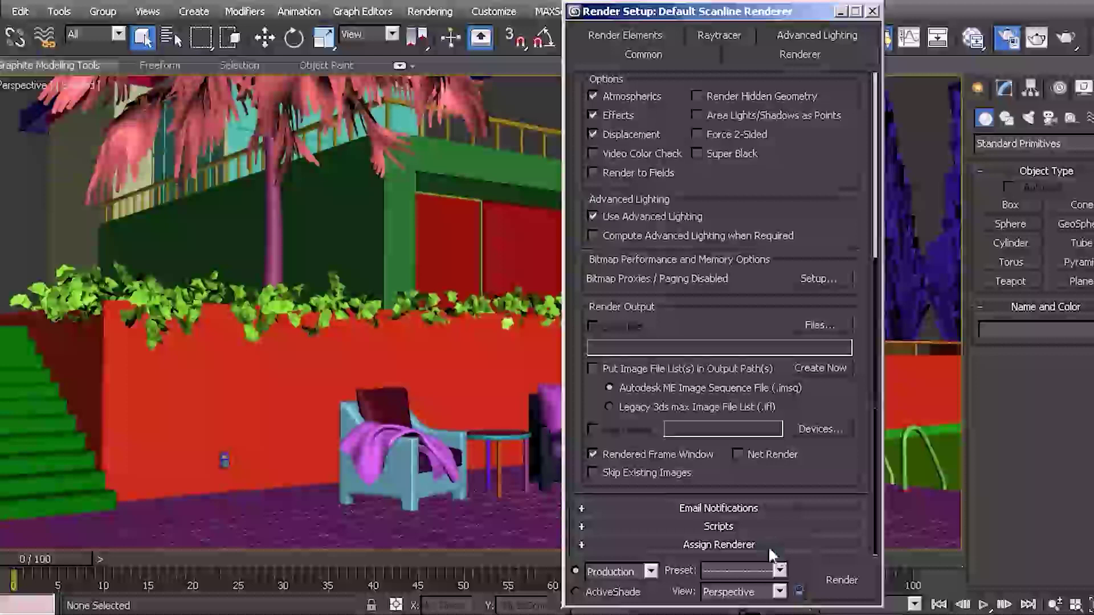
left_click(769, 545)
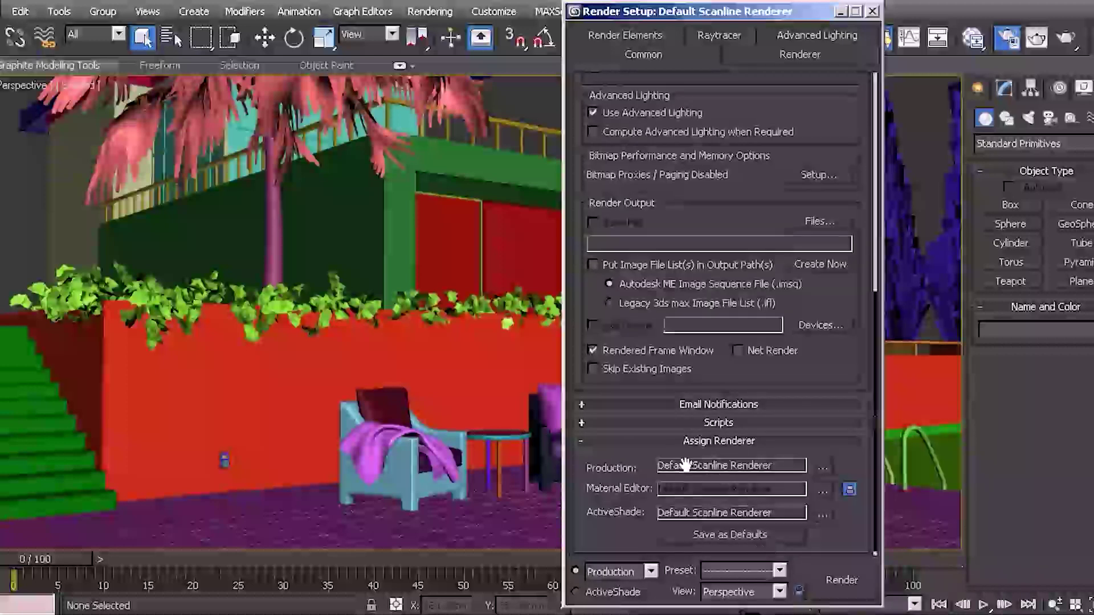
left_click(822, 467)
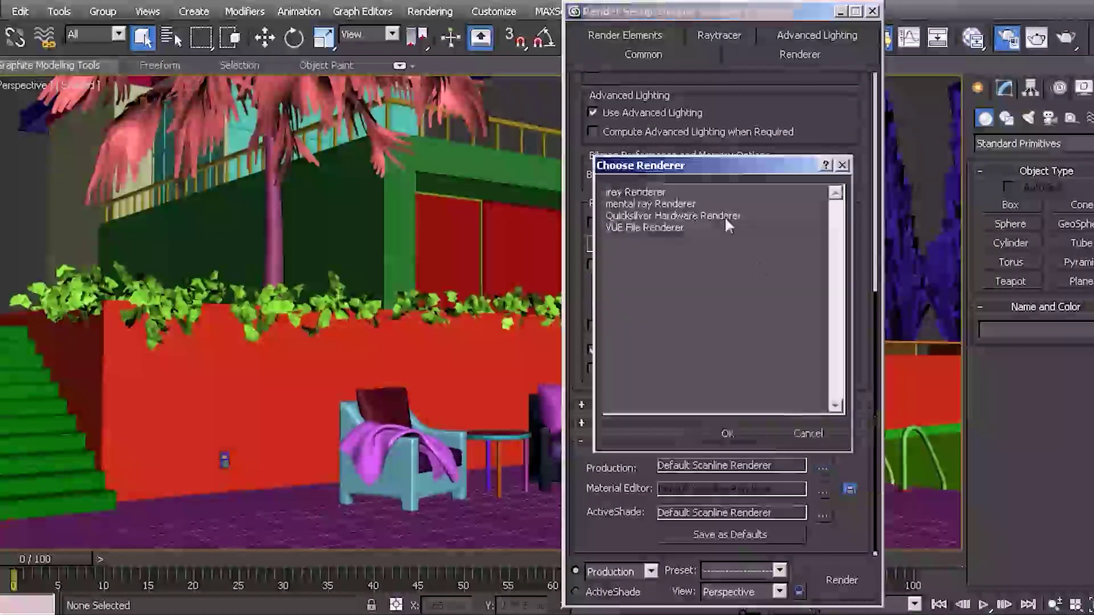
left_click(643, 204)
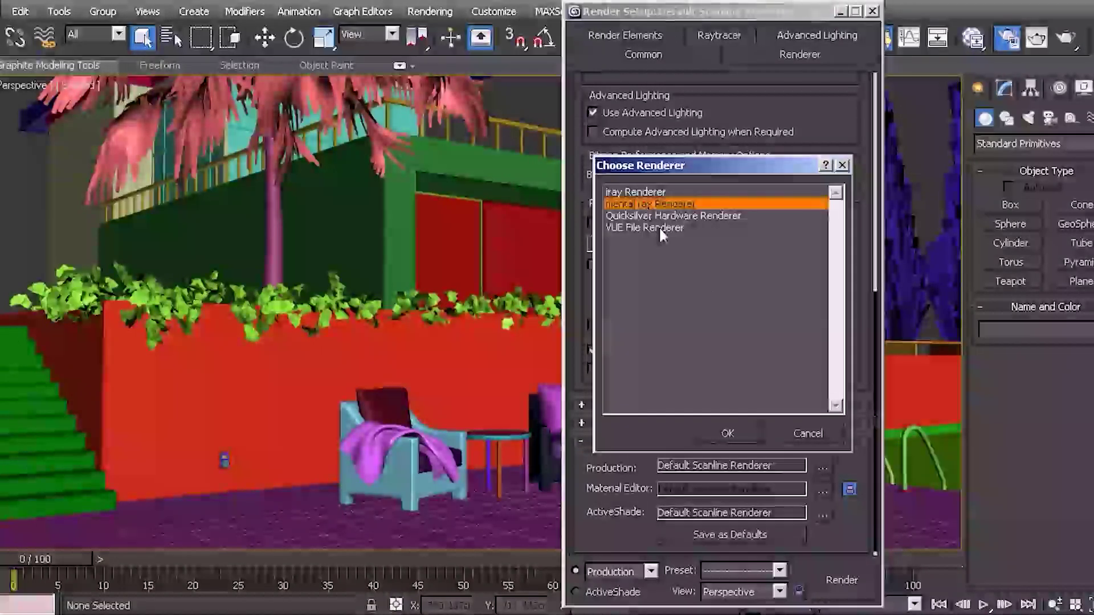
left_click(730, 433)
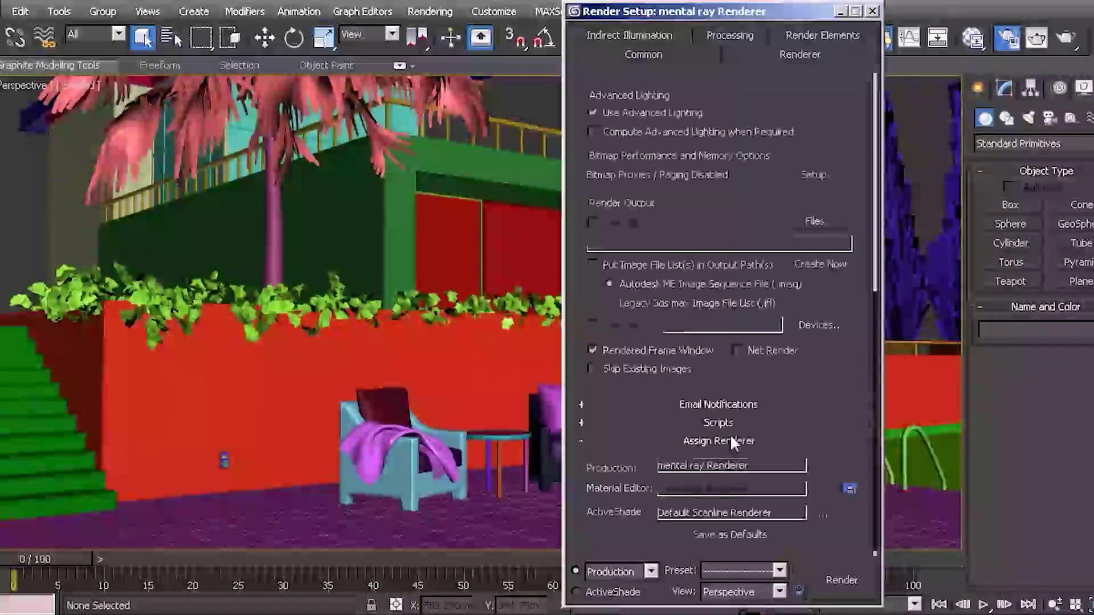
left_click(873, 11)
- Create a mental ray Arch & Design material in the Slate Material Editor's view
middle_click_drag(695, 371, 667, 364)
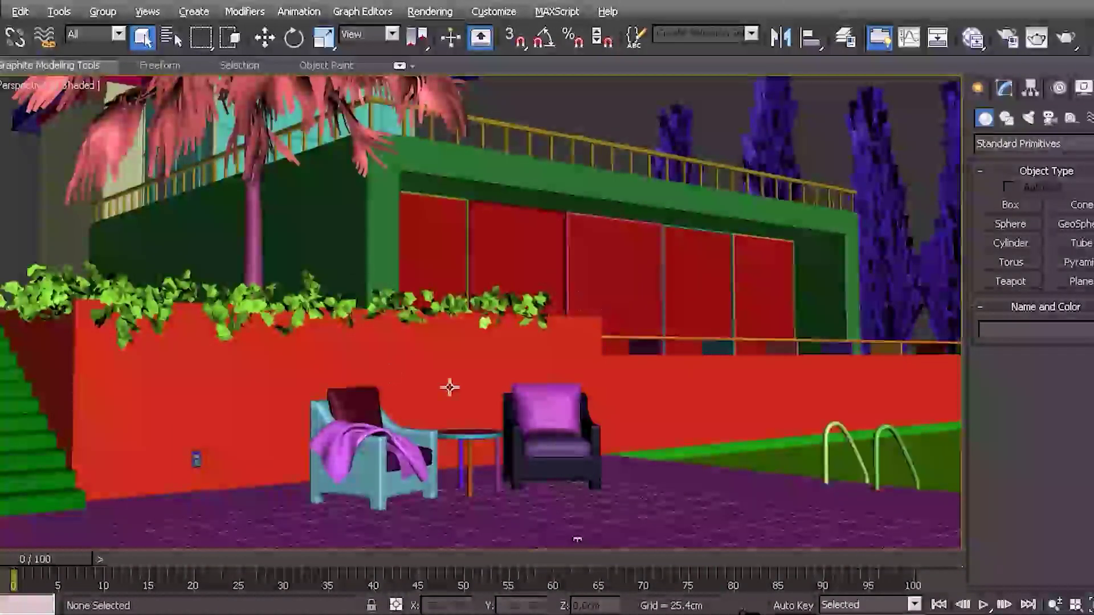
key("m")
right_click(534, 244)
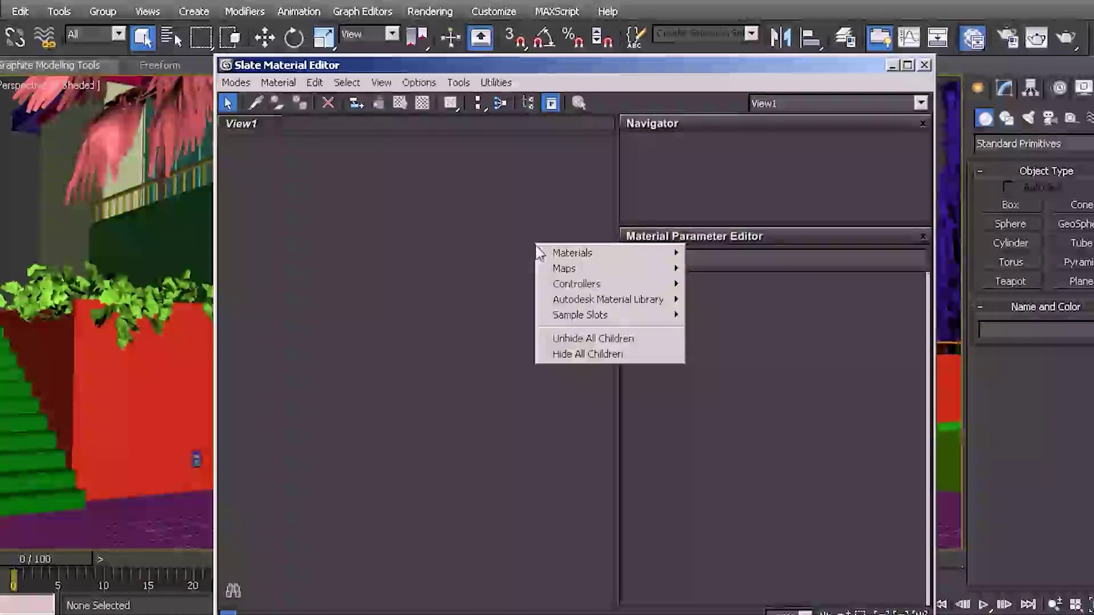
mouse_move(557, 255)
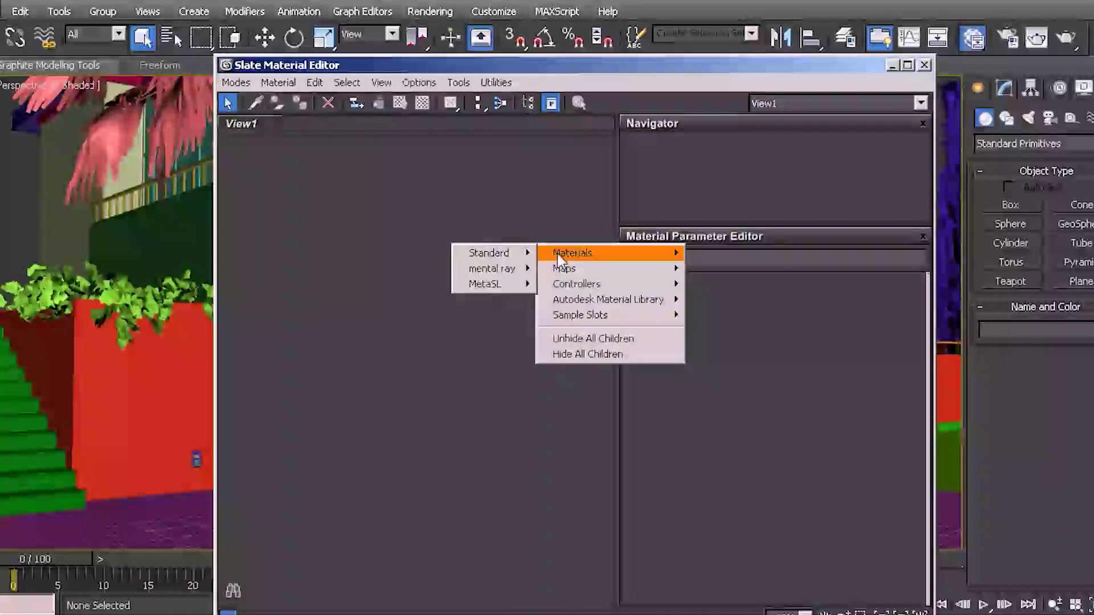
mouse_move(493, 271)
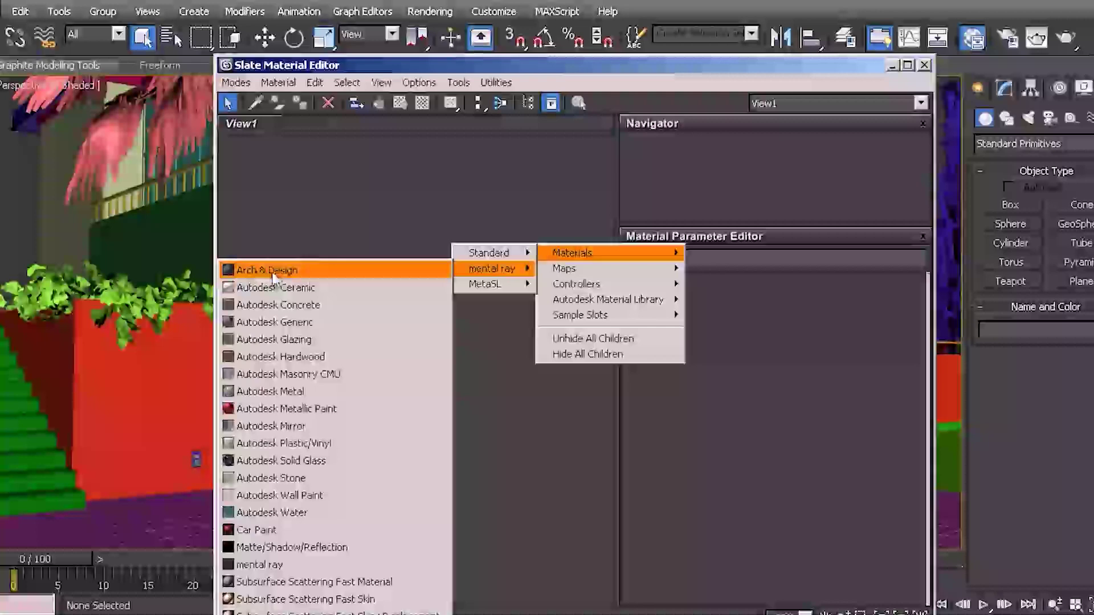
left_click(272, 273)
middle_click_drag(428, 291, 341, 252)
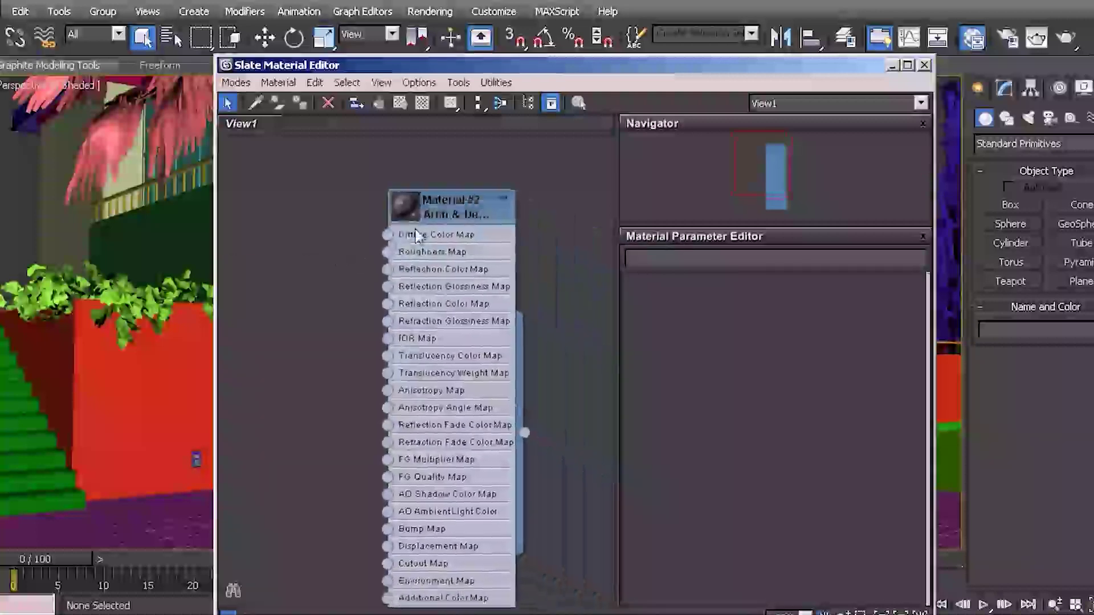
mouse_move(454, 213)
left_mouse_down()
mouse_move(445, 206)
mouse_move(464, 205)
mouse_move(449, 204)
left_mouse_up()
- Open the Arch & Design material's parameters and set its reflectivity to 0.0
double_click(459, 194)
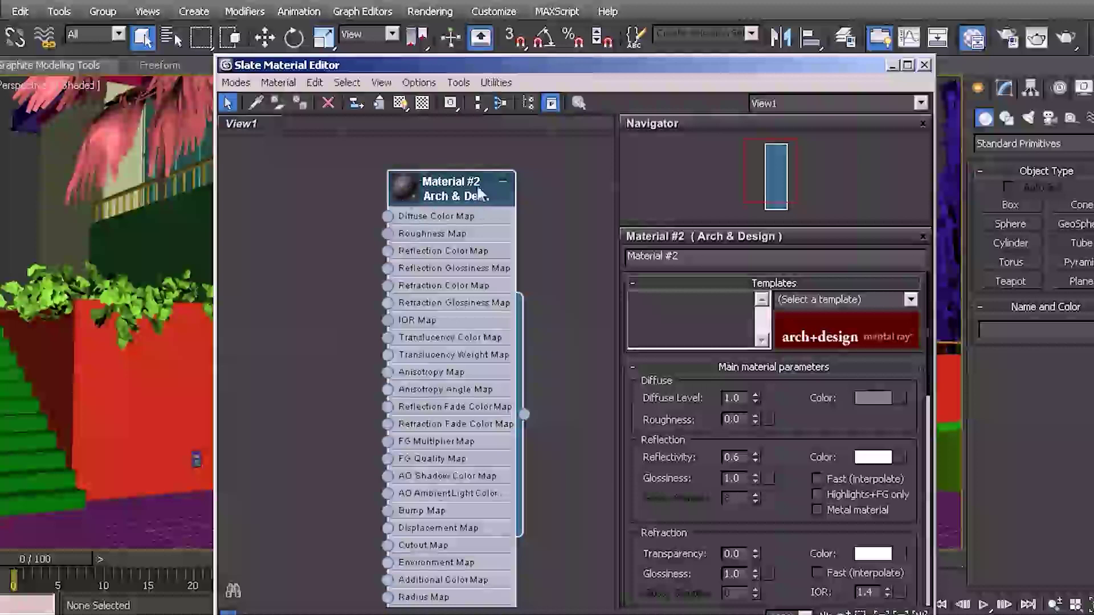
left_click_drag(698, 518, 691, 505)
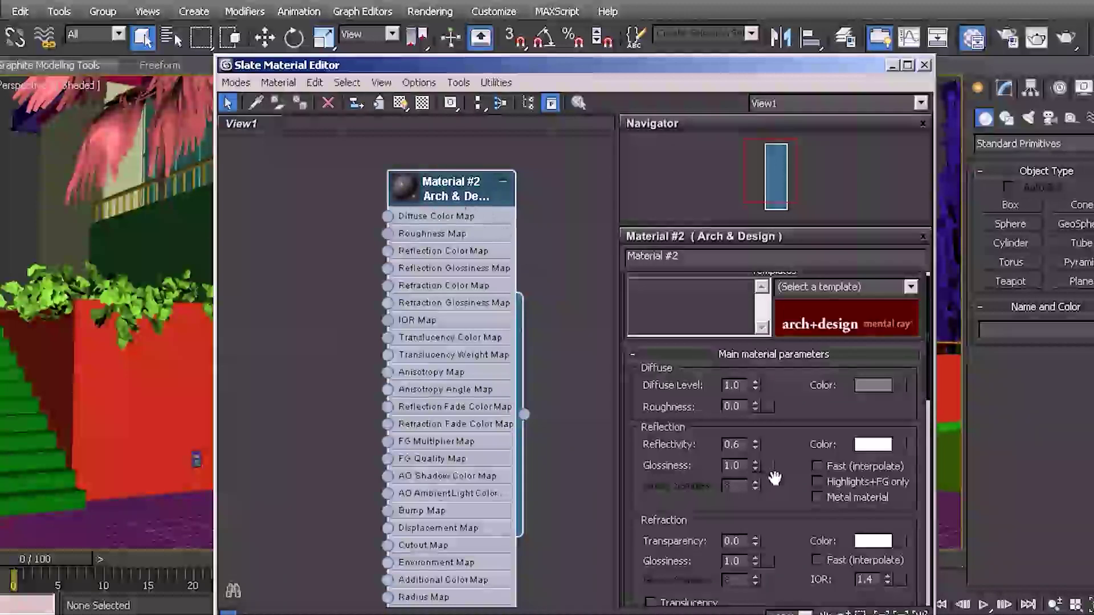
right_click(755, 444)
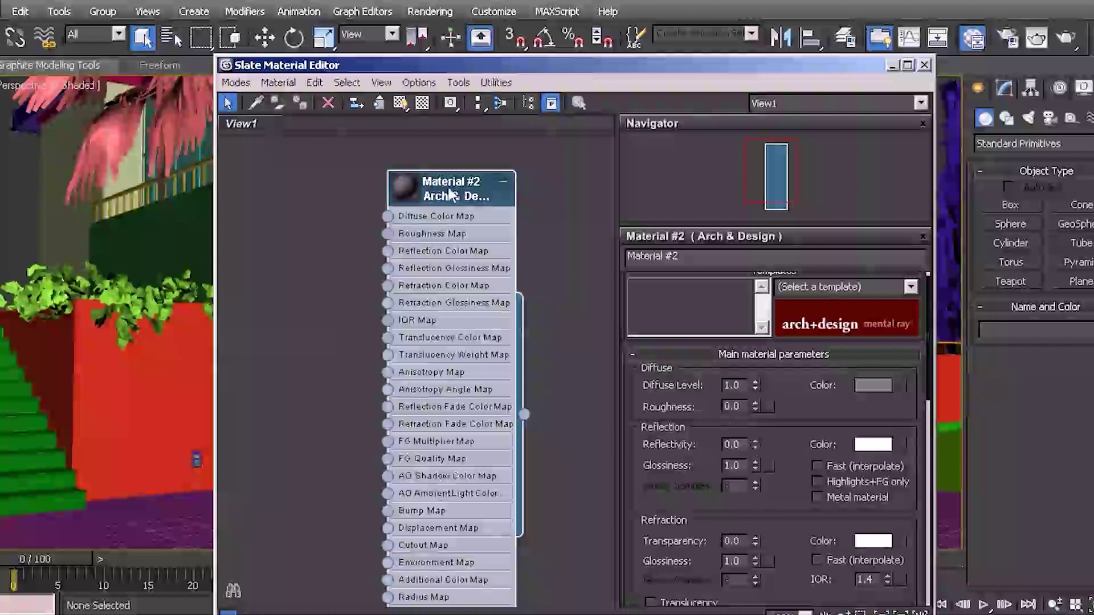
- Show all four viewports, select the whole scene in the top view and assign the Arch & Design material to the selection
middle_click(171, 248)
key("alt+w")
middle_click_drag(171, 205, 68, 200)
scroll(145, 170, "down", 2)
scroll(98, 189, "down", 2)
scroll(89, 149, "down", 2)
middle_click_drag(90, 149, 64, 148)
left_click_drag(28, 118, 200, 291)
left_click(525, 418)
left_click_drag(525, 418, 110, 199)
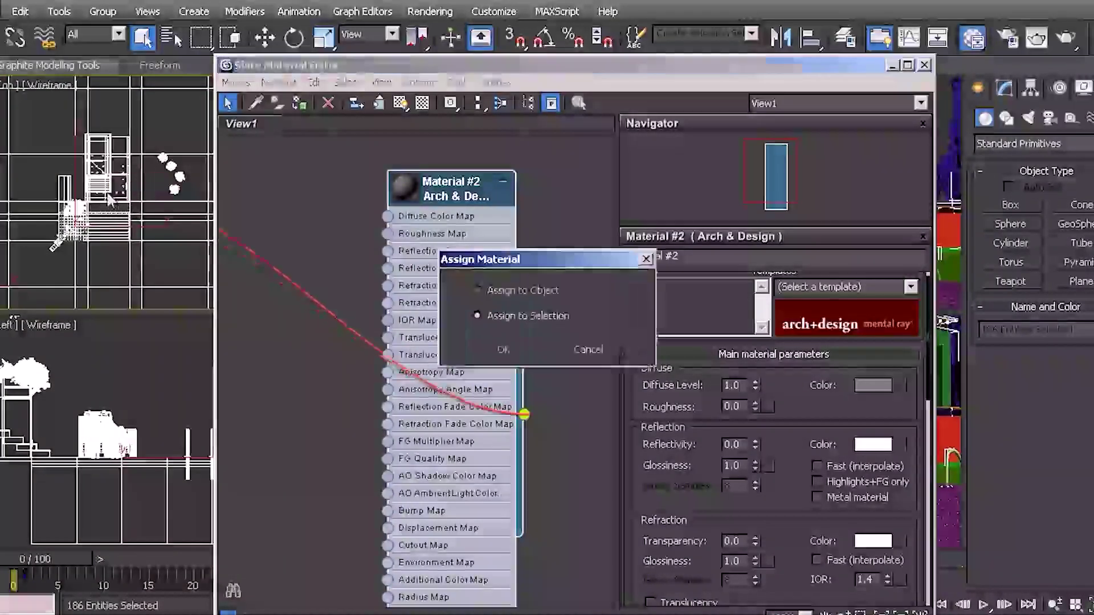
left_click(504, 353)
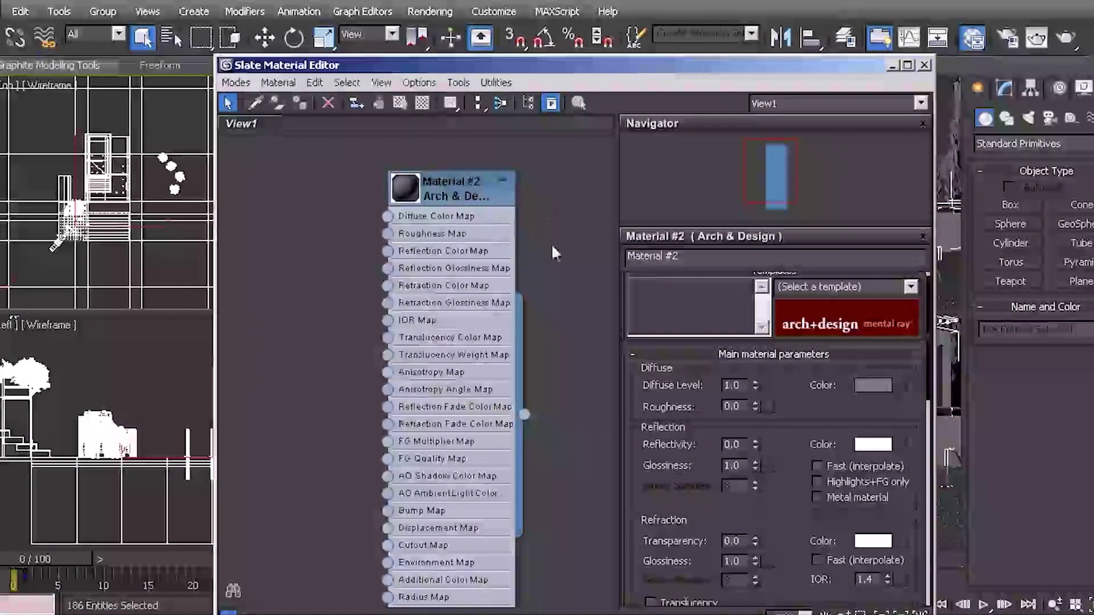
left_click(925, 64)
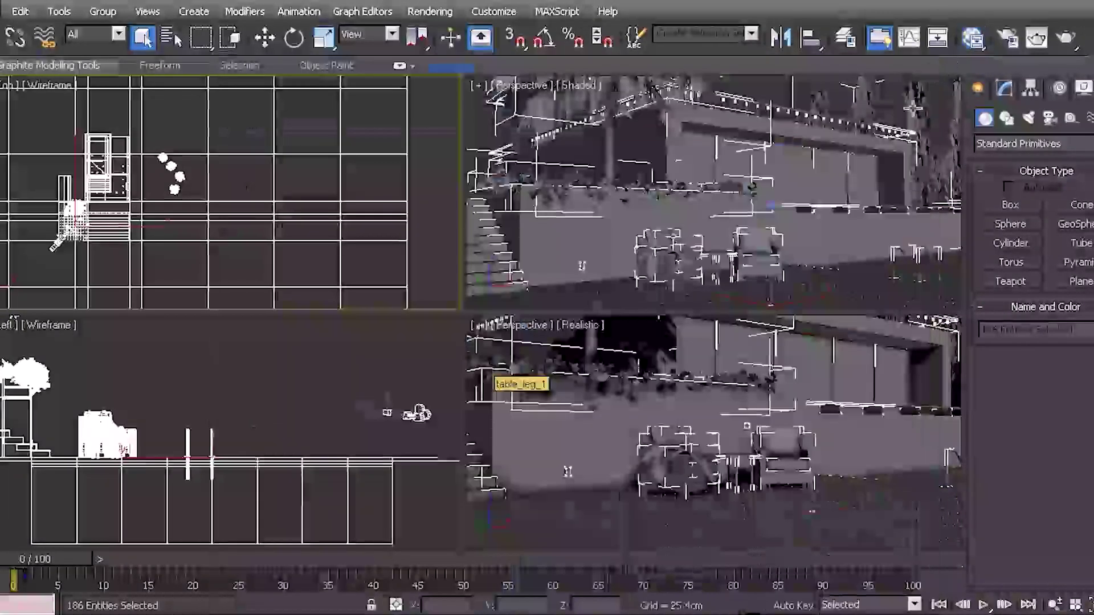
- Render the Perspective view and check which viewports are available for rendering
key("shift+q")
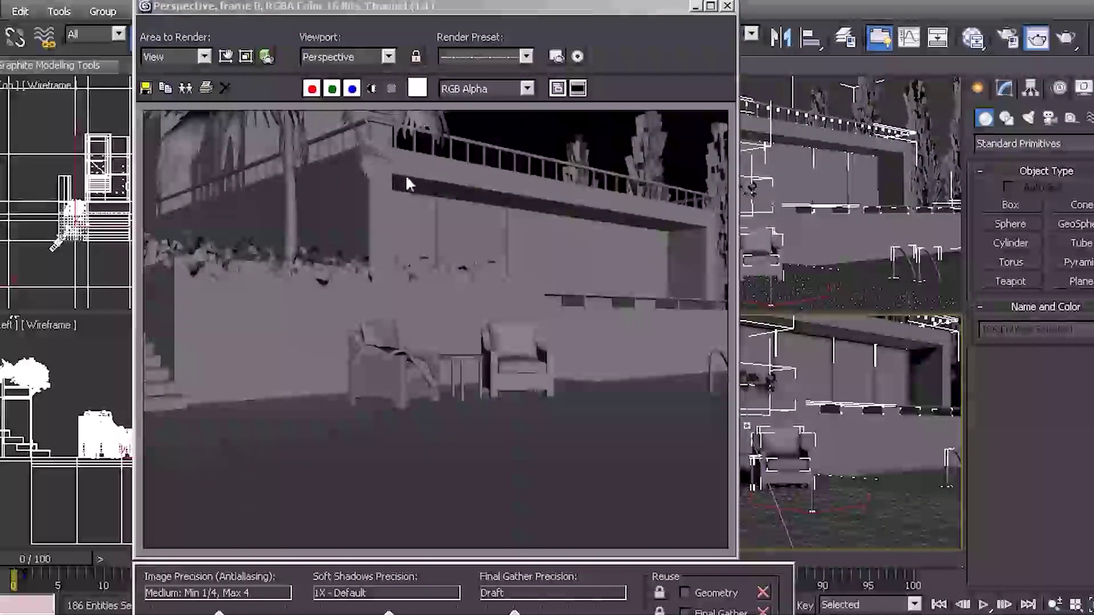
left_click(390, 57)
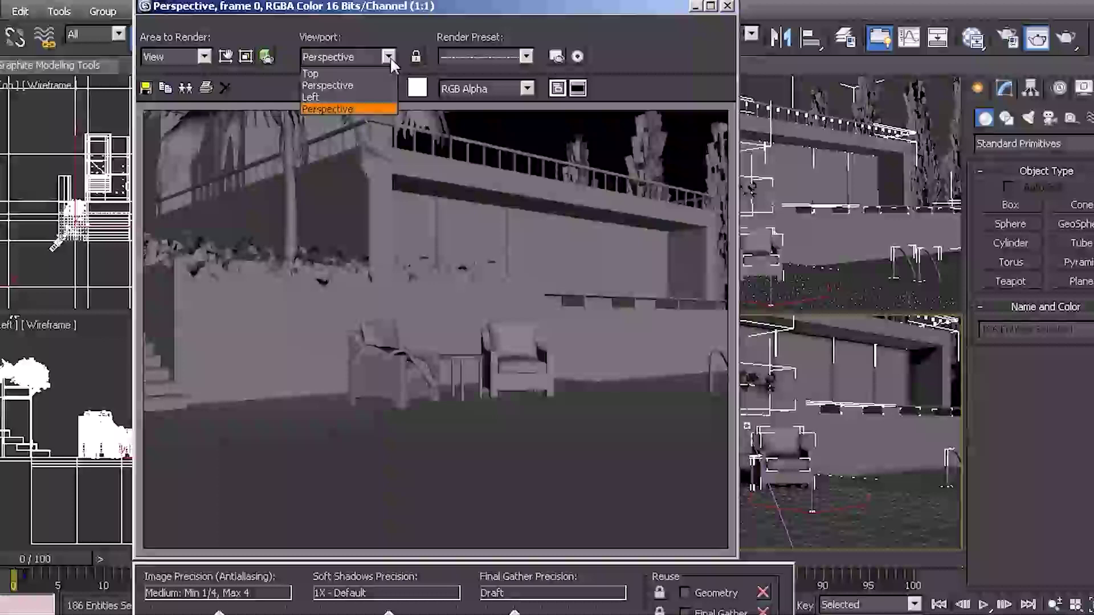
left_click(386, 152)
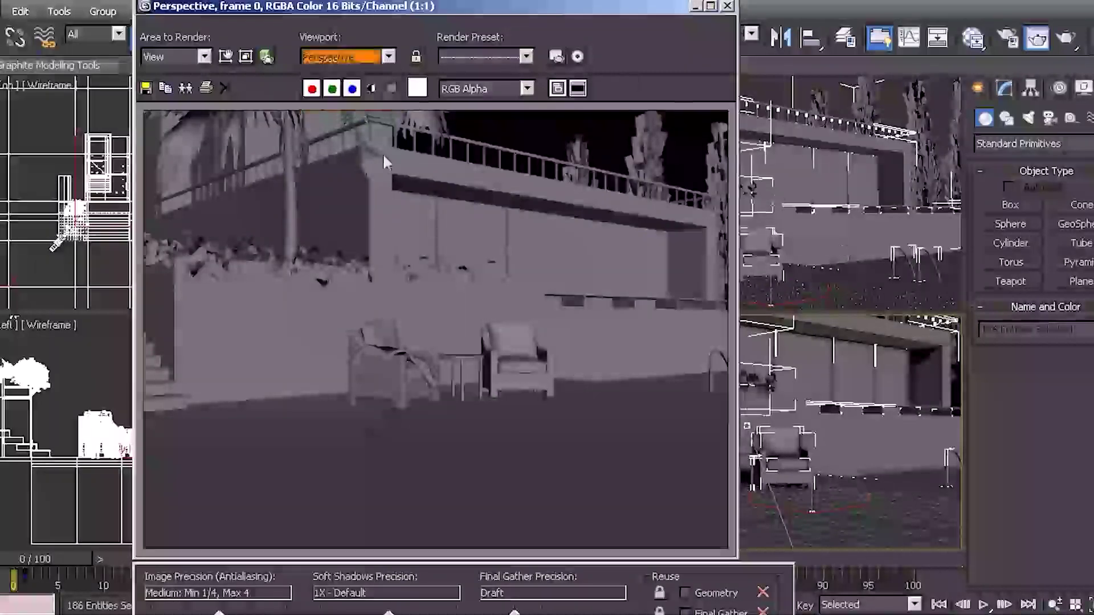
left_click(727, 6)
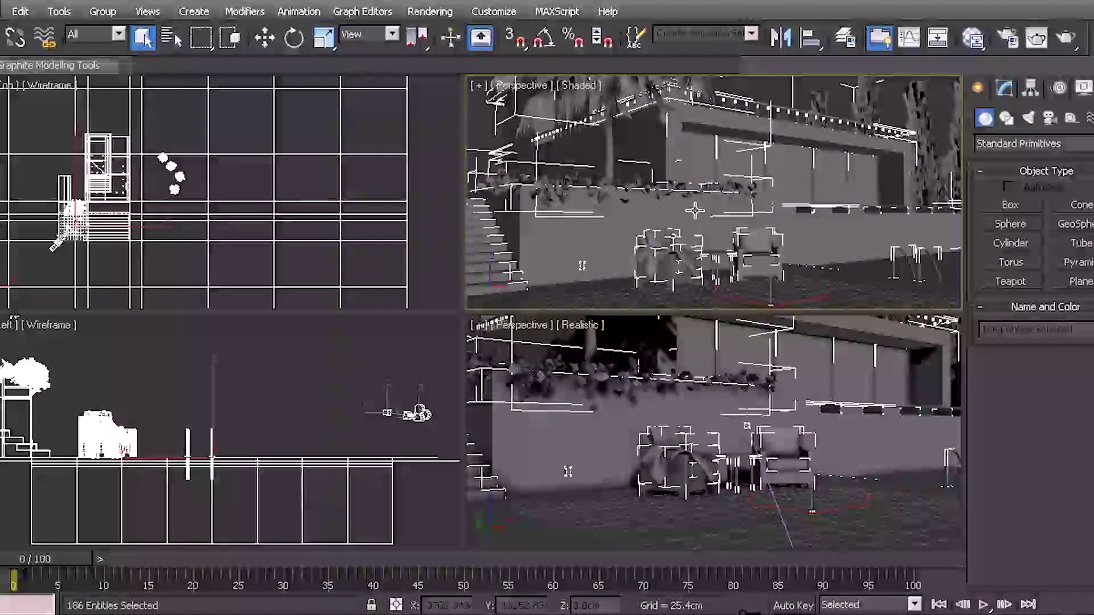
- Switch the shaded perspective viewport to Camera001, lock rendering to that view and render it
key("c")
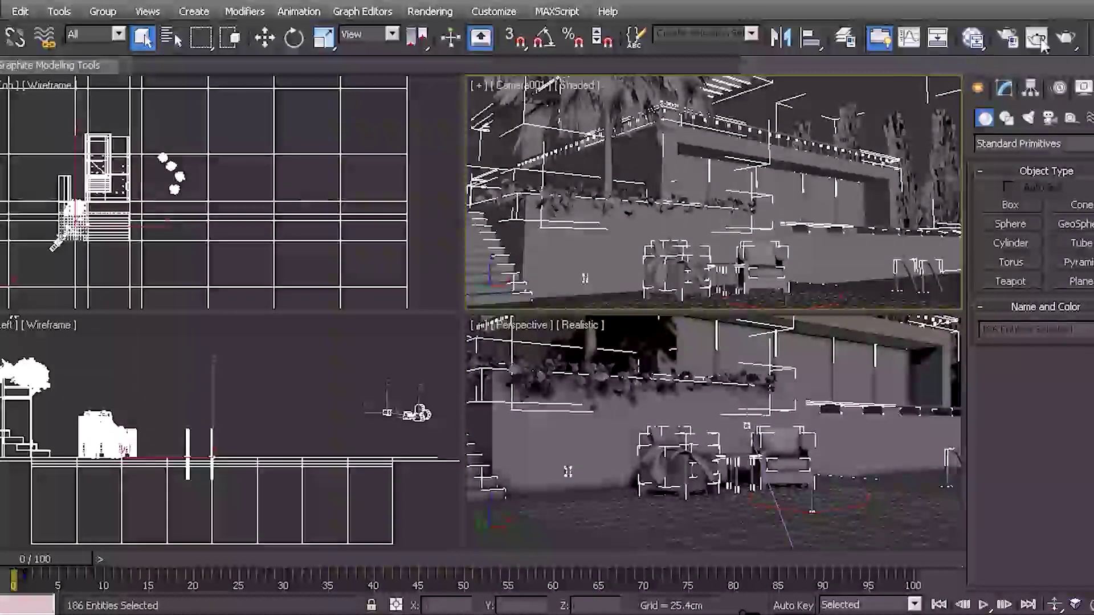
left_click(1038, 39)
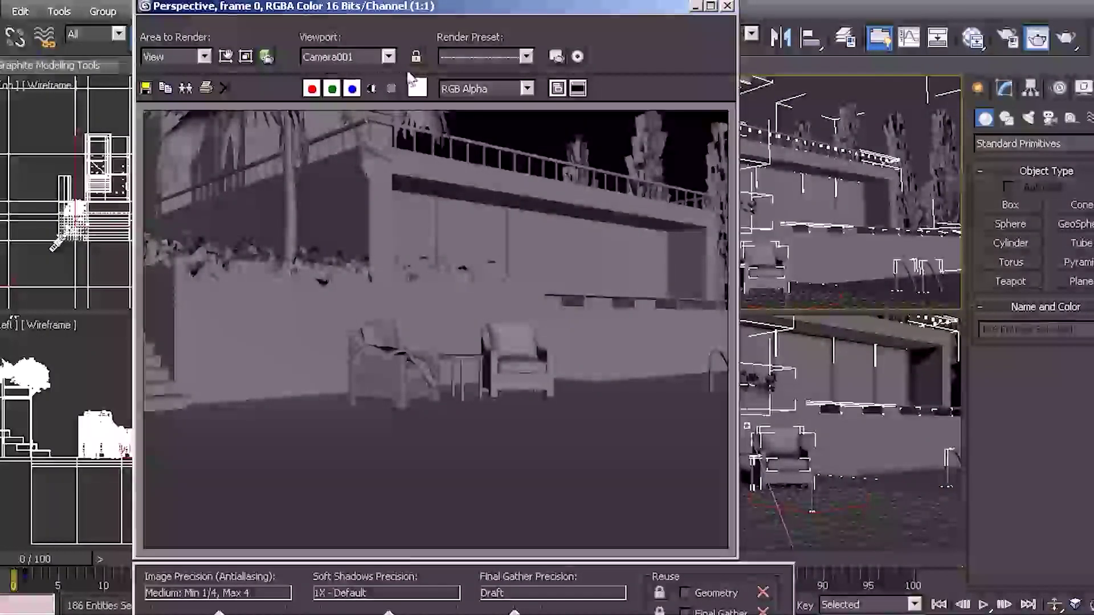
left_click(417, 56)
key("shift+q")
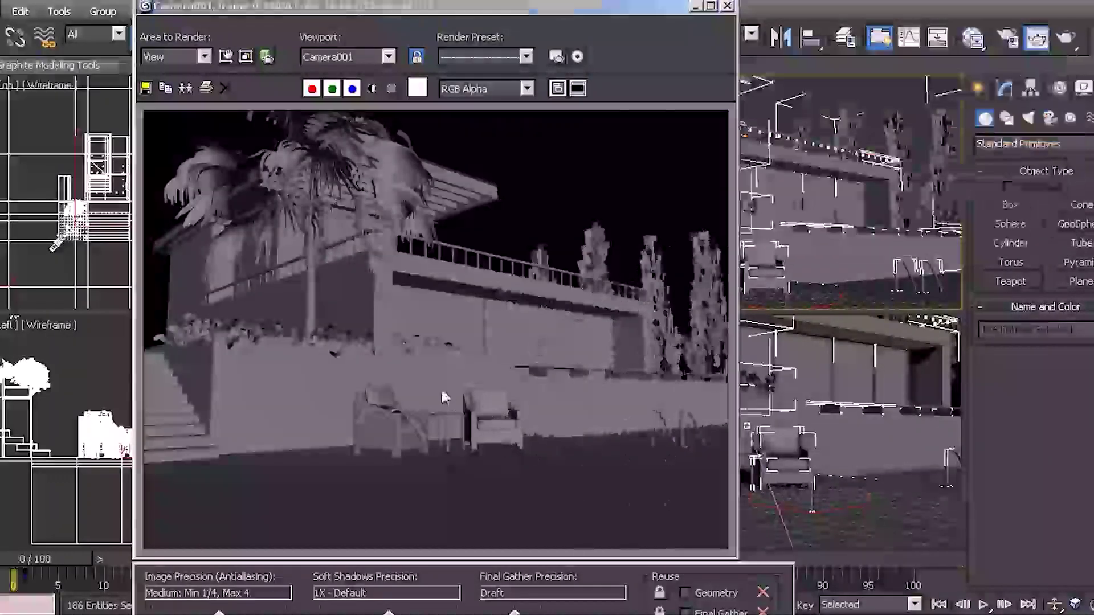
left_click(728, 6)
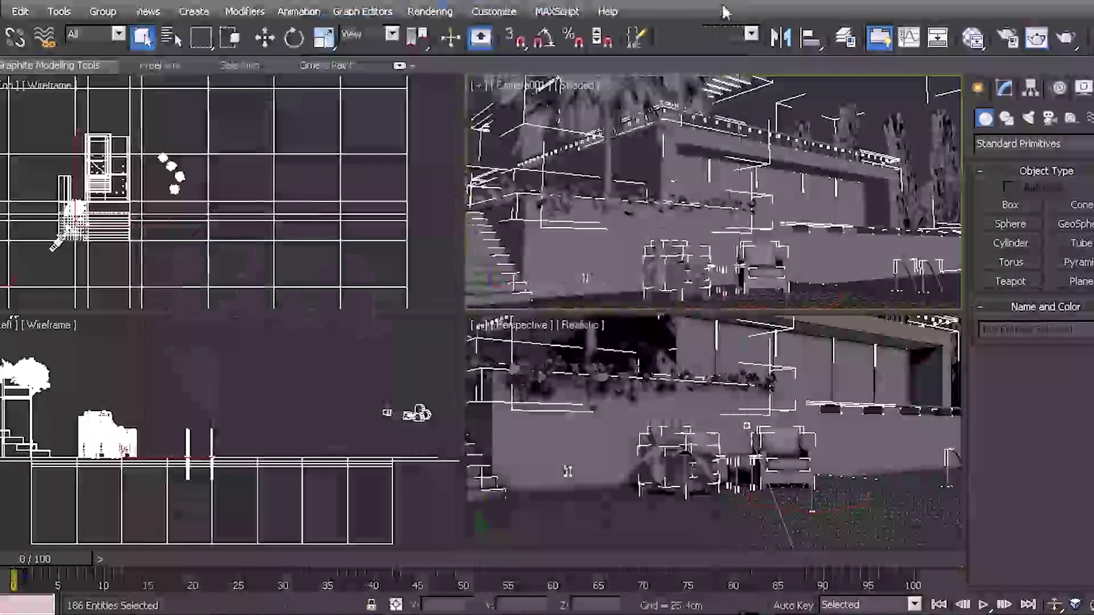
- Clear the selection and start a Daylight System, accepting the mr Photographic Exposure Control at EV = 15
left_click(408, 161)
scroll(408, 161, "up", 1)
middle_click_drag(139, 203, 240, 198)
scroll(302, 228, "up", 3)
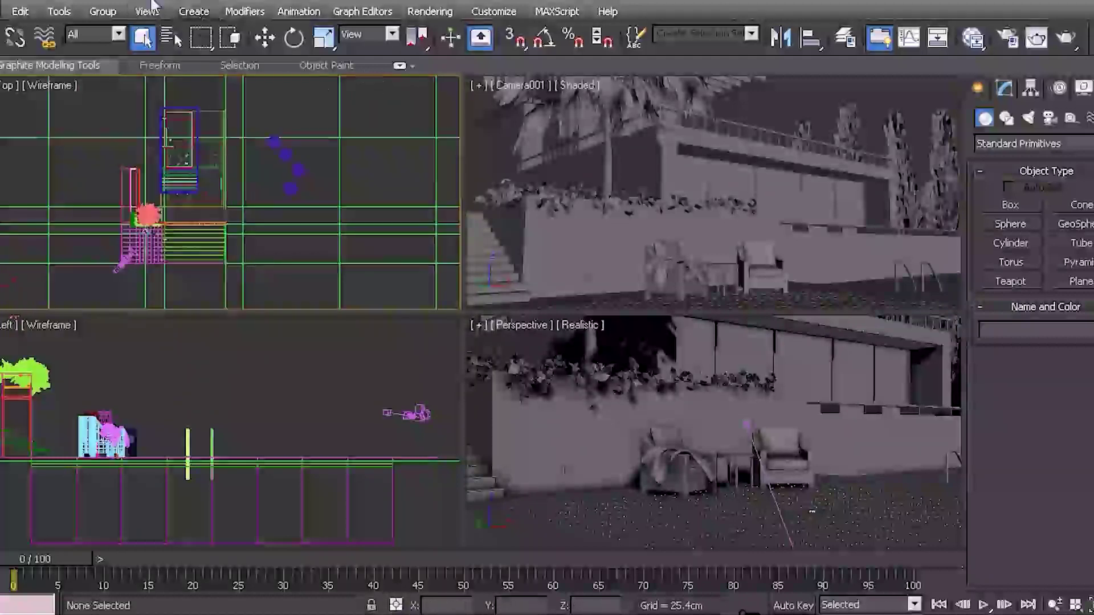
left_click(195, 13)
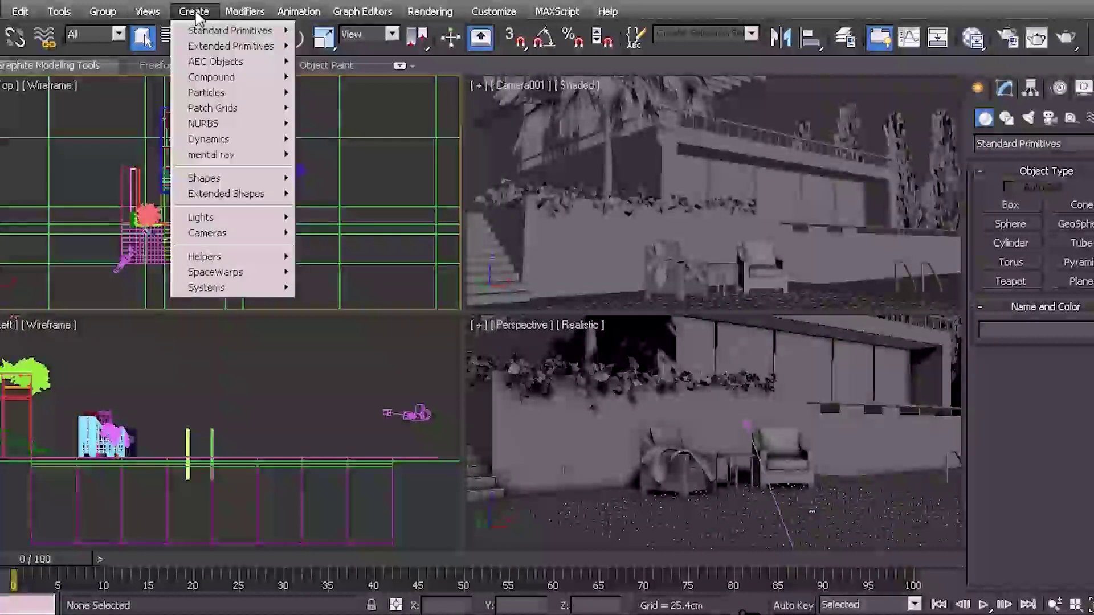
mouse_move(198, 286)
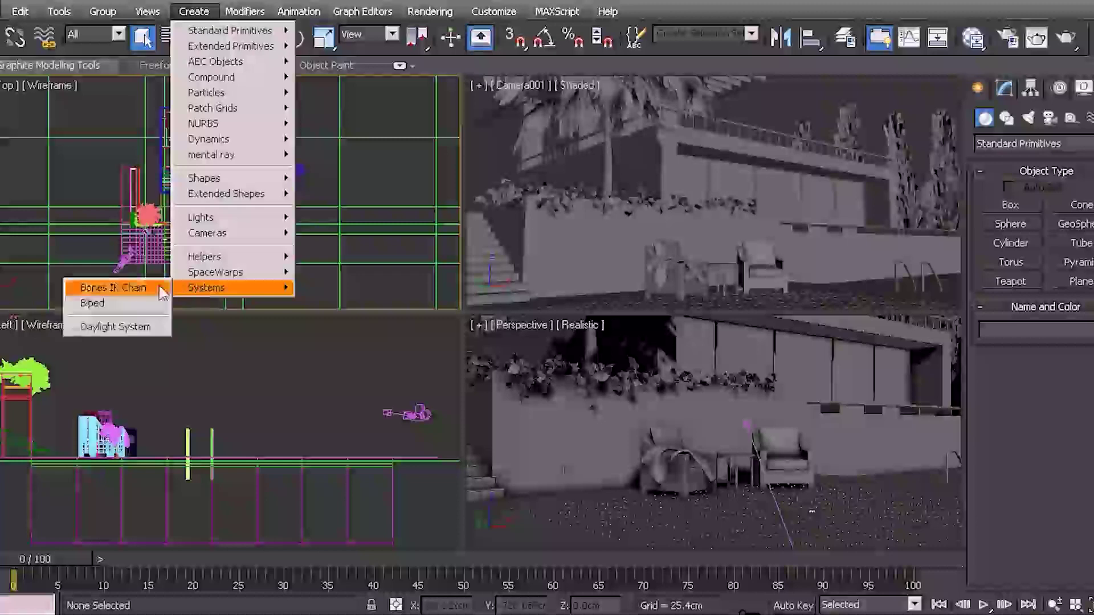
left_click(156, 325)
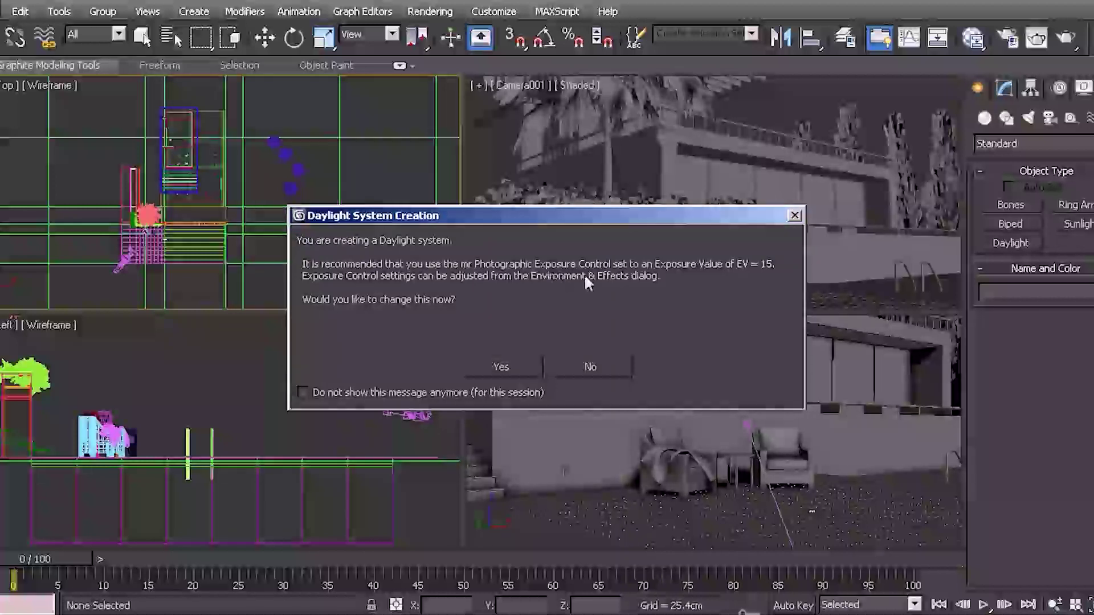
left_click(501, 366)
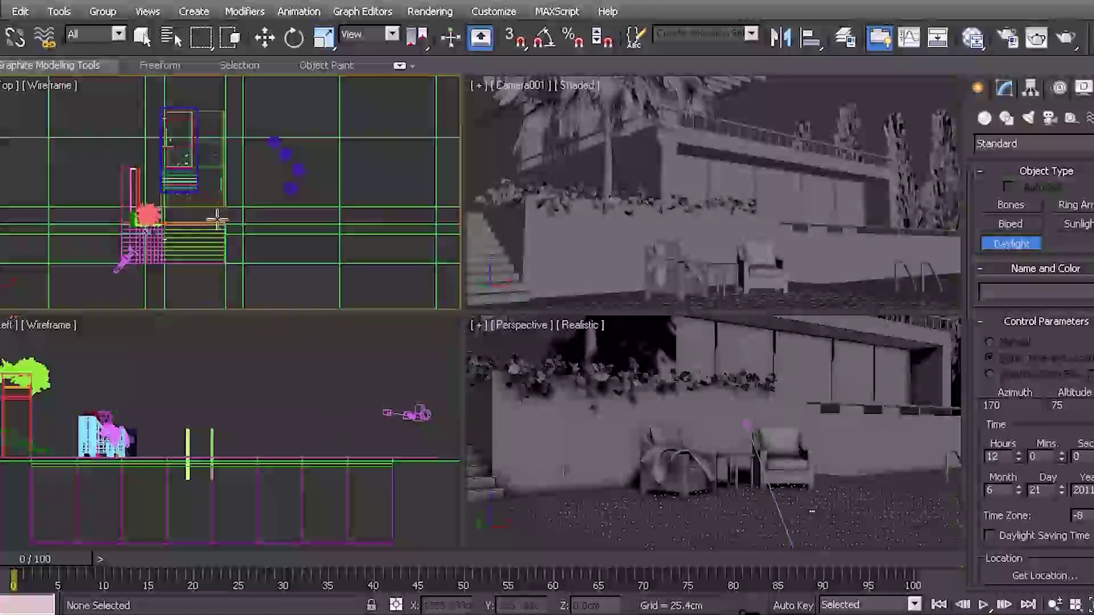
- Place the daylight system's compass and sun beside the villa in the top view, and render Camera001 with it
middle_click_drag(218, 219, 221, 219)
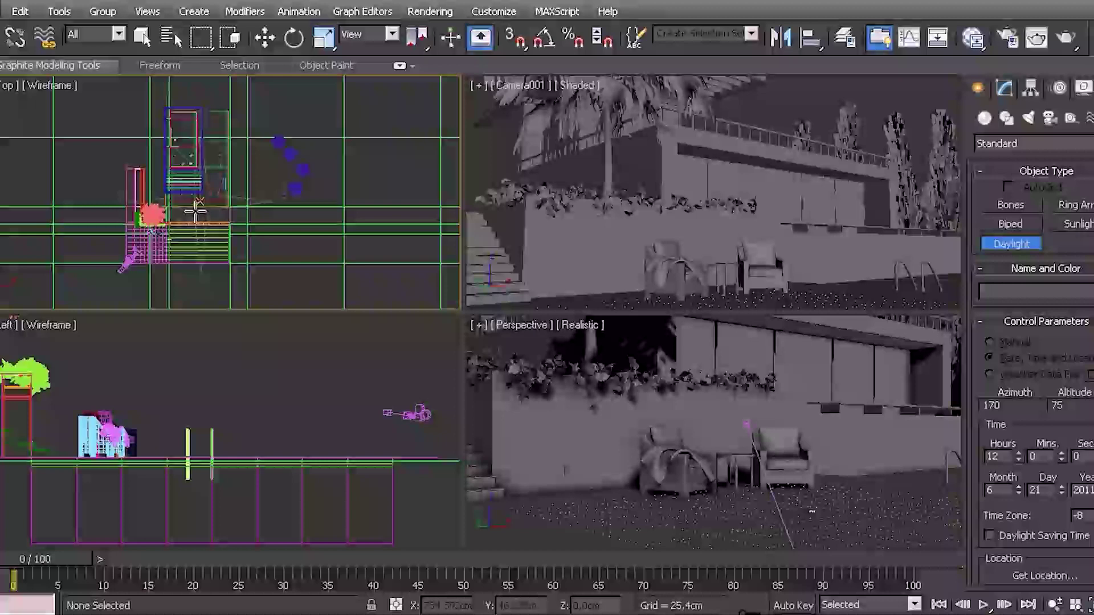
left_click_drag(198, 210, 226, 239)
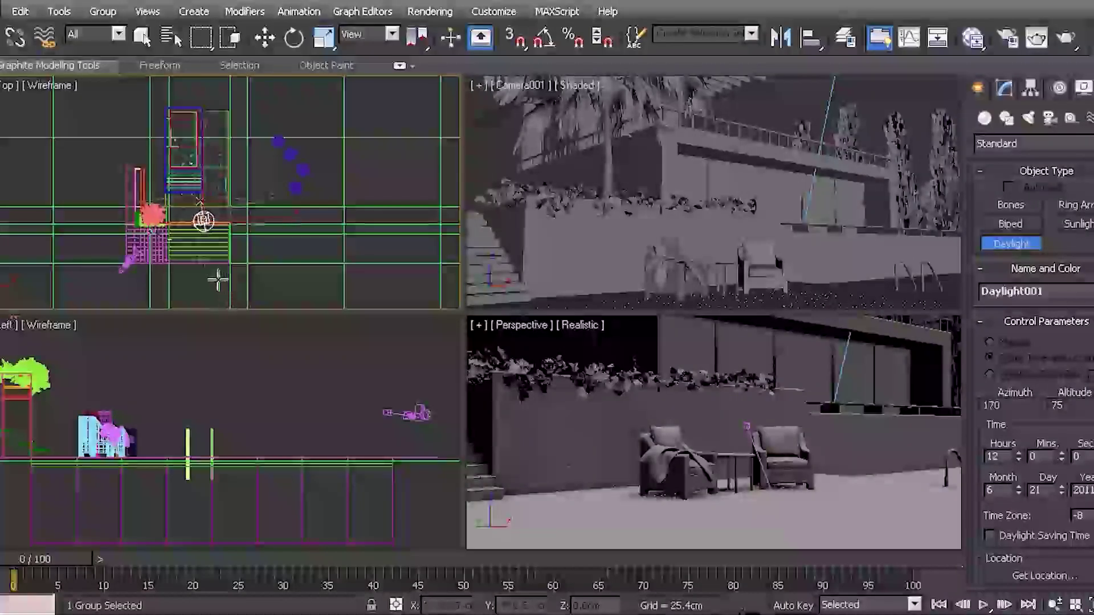
left_click(256, 356)
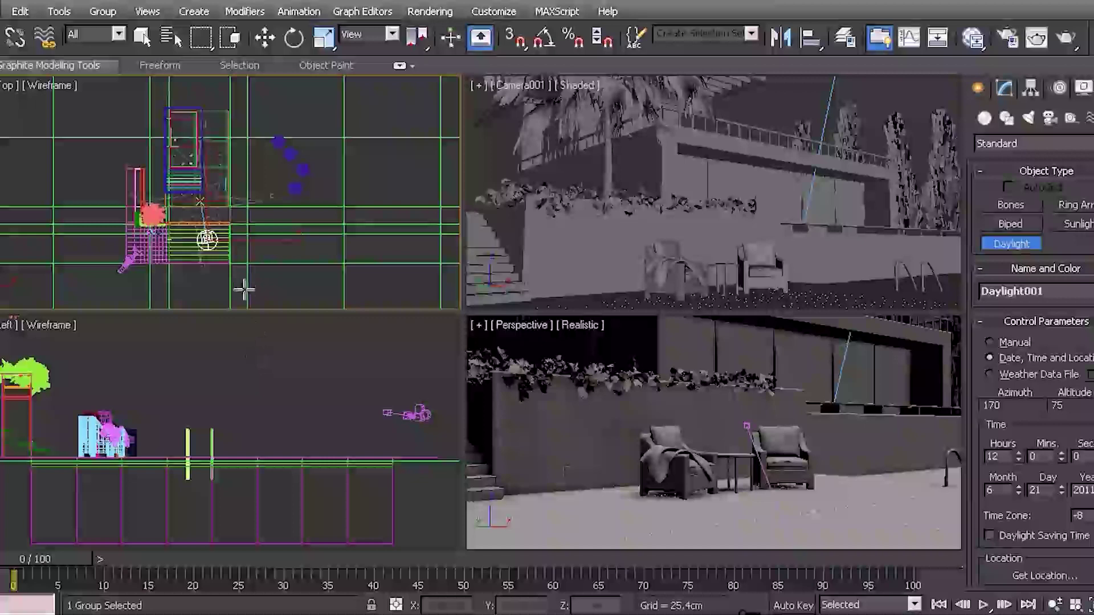
right_click(269, 288)
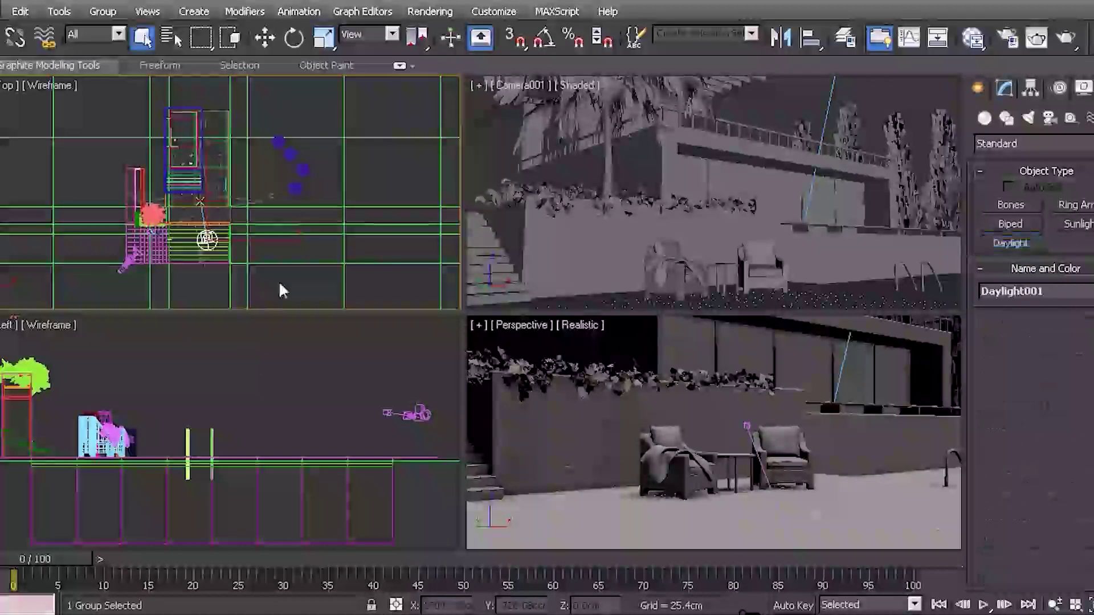
middle_click_drag(802, 486, 698, 453, "alt")
key("shift+q")
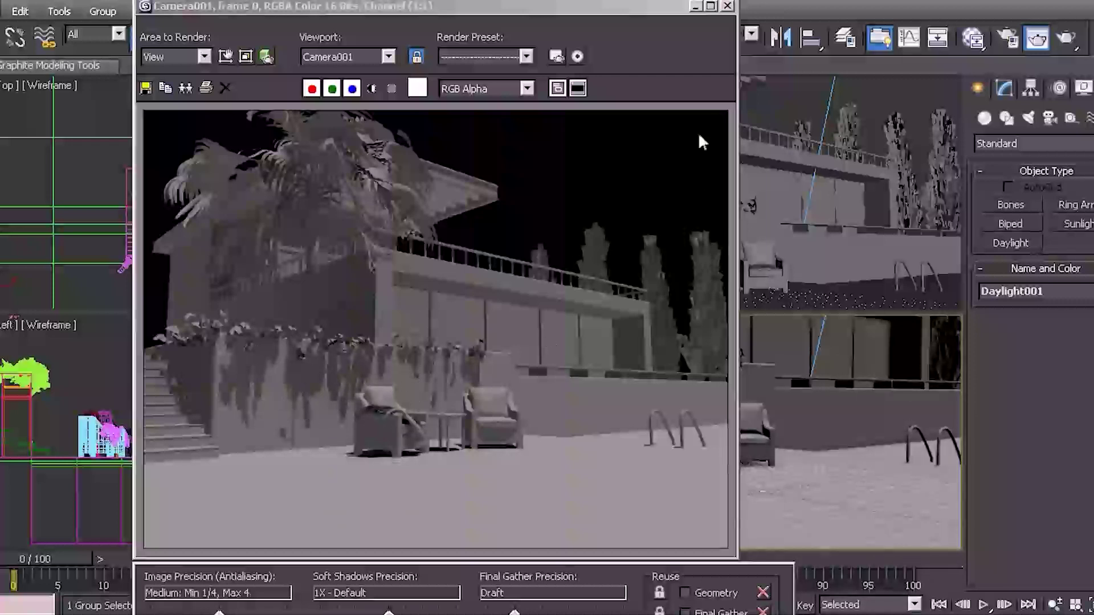
- Close the render, select the daylight system's sun in the top view and set its sunlight type to mr Sun
left_click(727, 6)
middle_click_drag(211, 231, 197, 236)
scroll(198, 230, "up", 2)
left_click(187, 254)
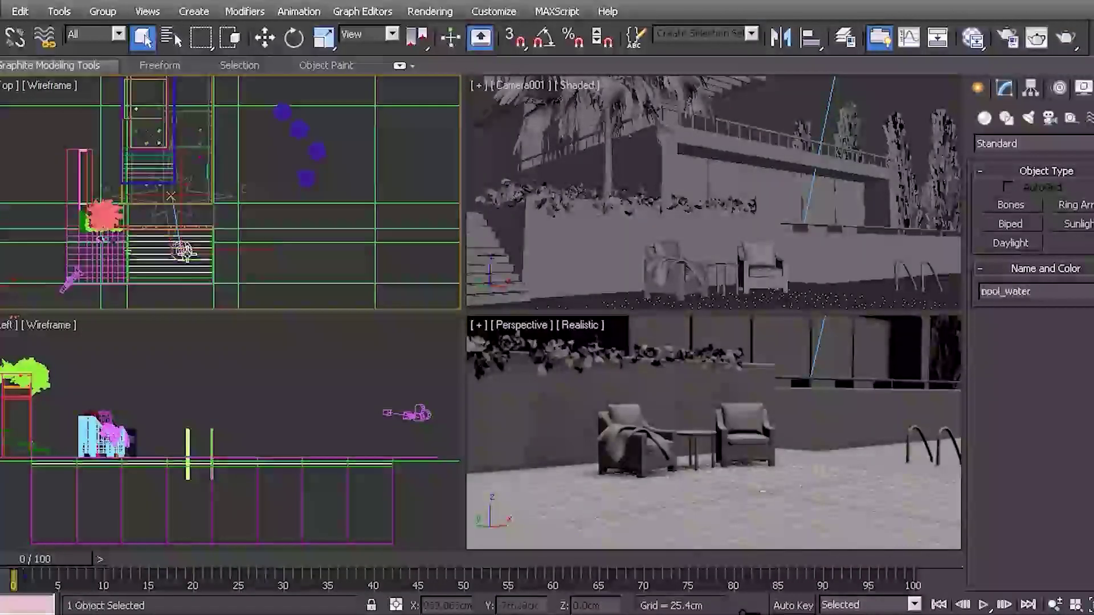
left_click(183, 251)
left_click(1003, 90)
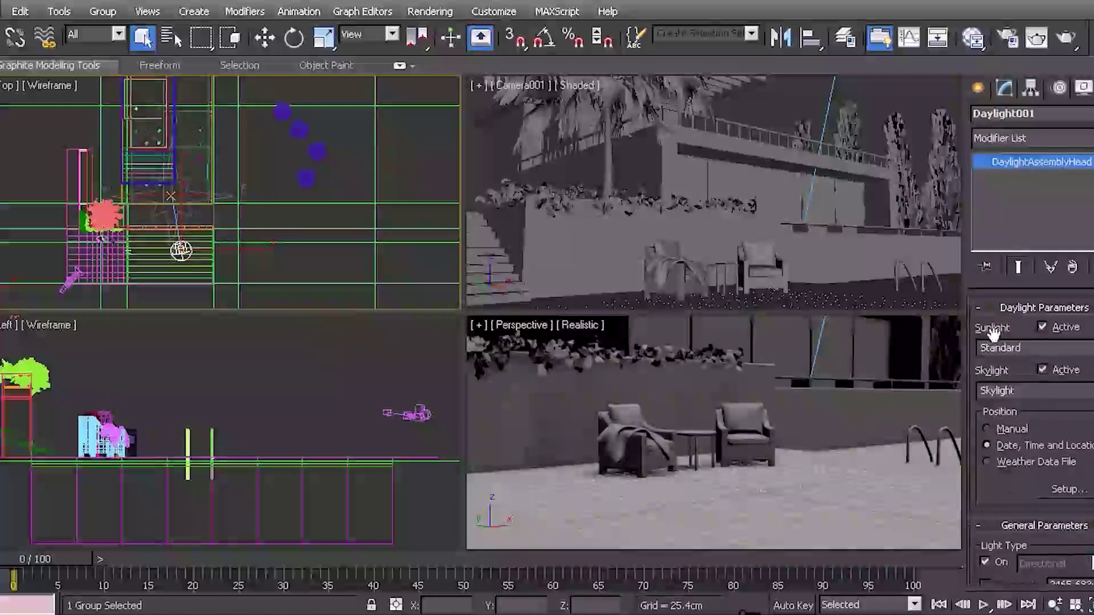
left_click(1029, 348)
left_click(1011, 385)
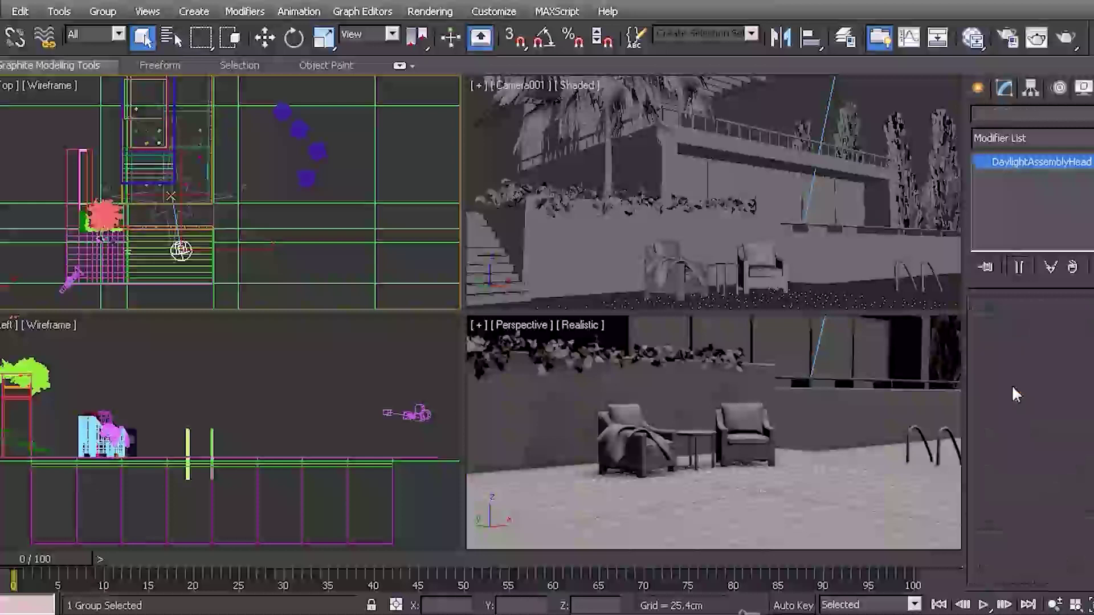
- Set the skylight type to mr Sky with the recommended mr Physical Sky environment map, and render Camera001
left_click(1014, 390)
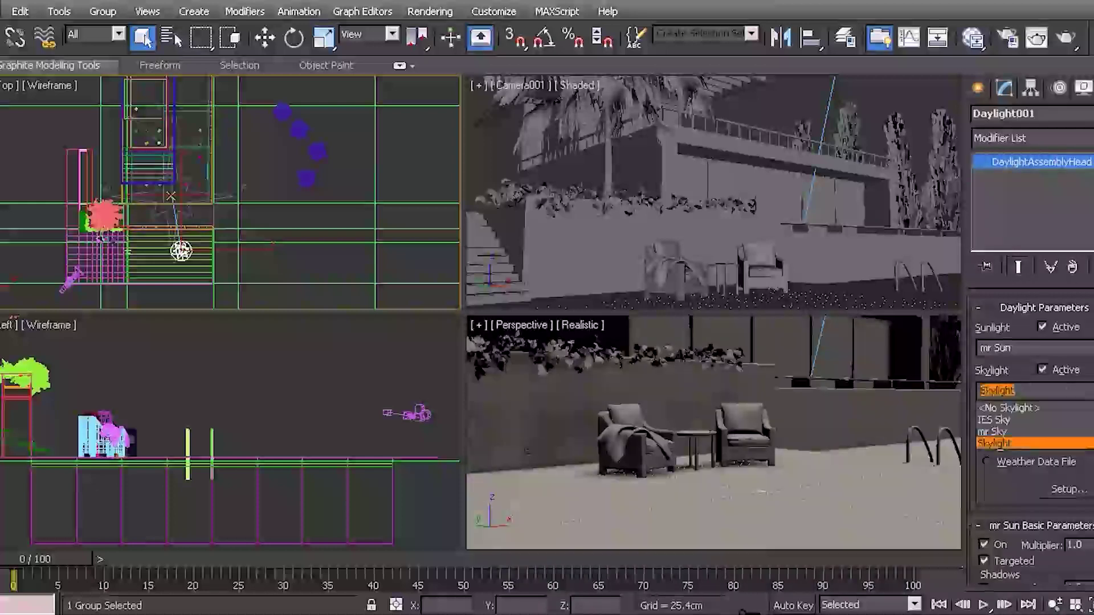
left_click(1035, 433)
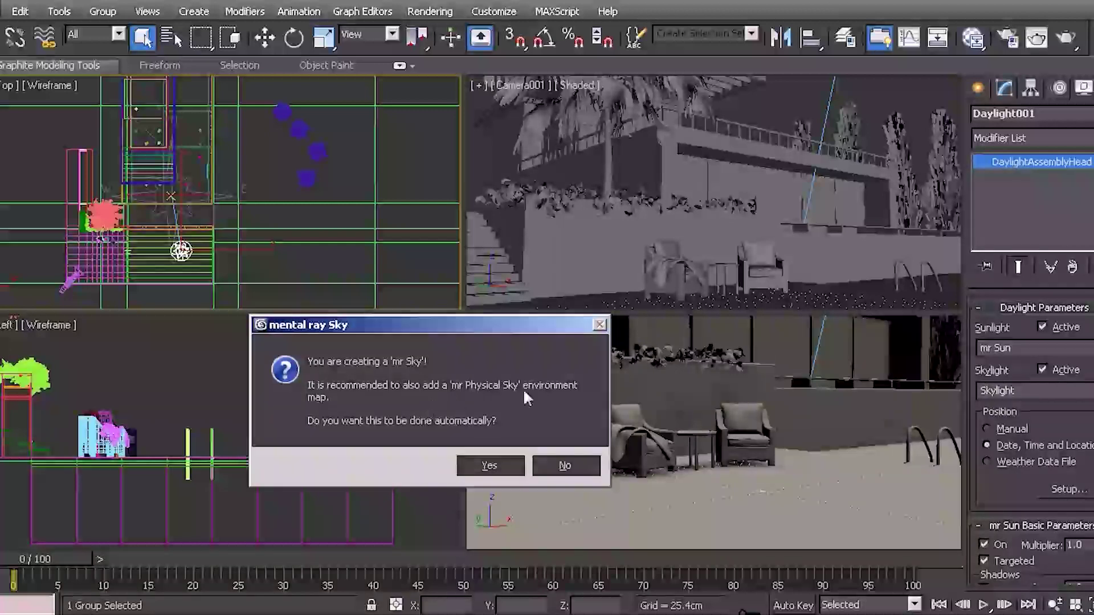
left_click(491, 466)
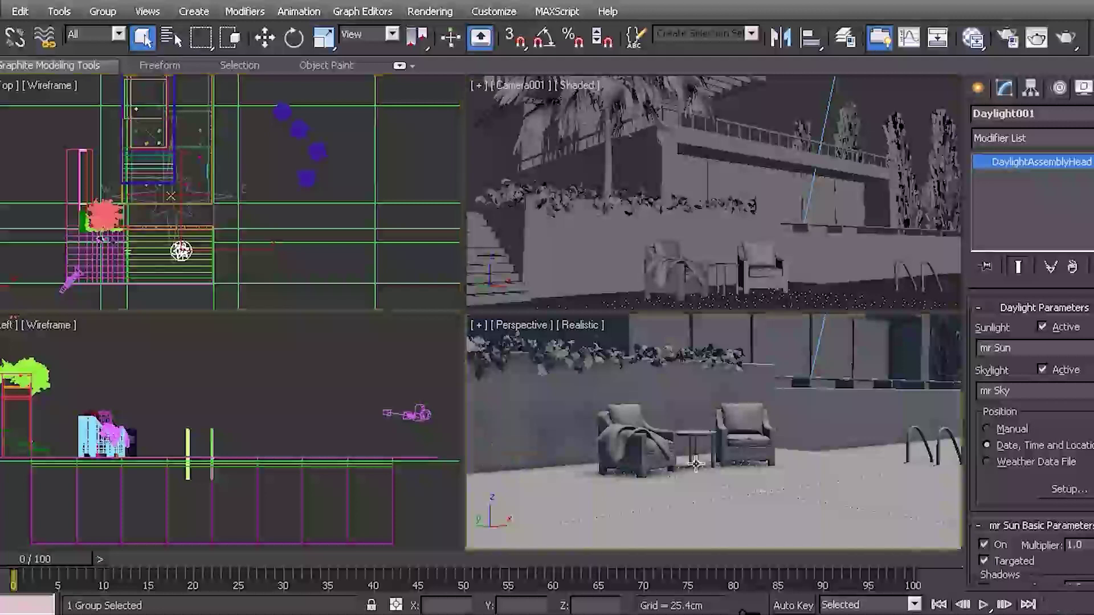
key("shift+q")
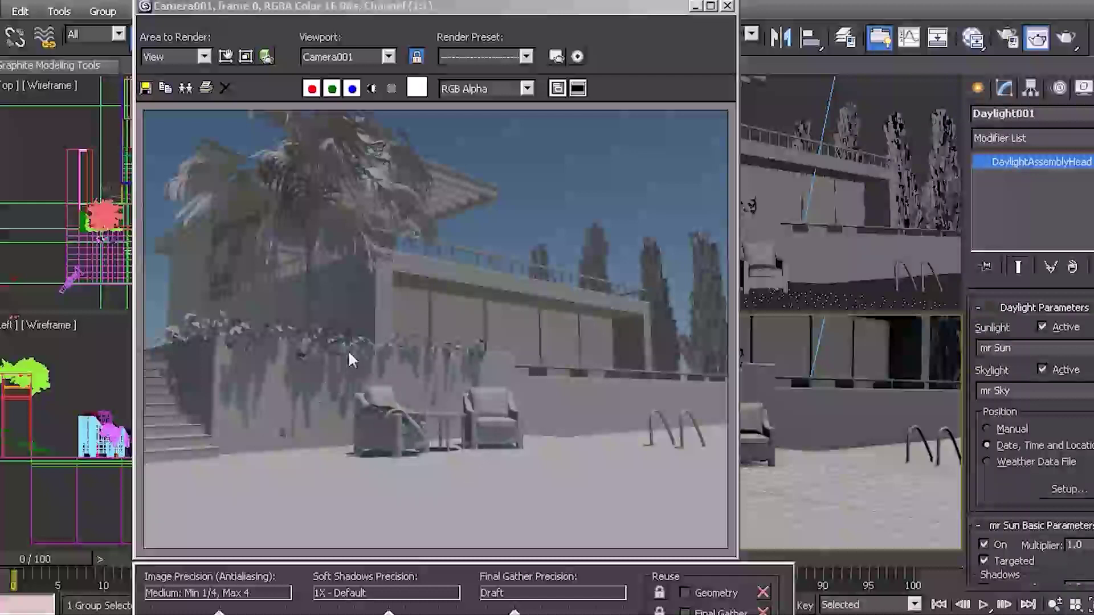
left_click(728, 6)
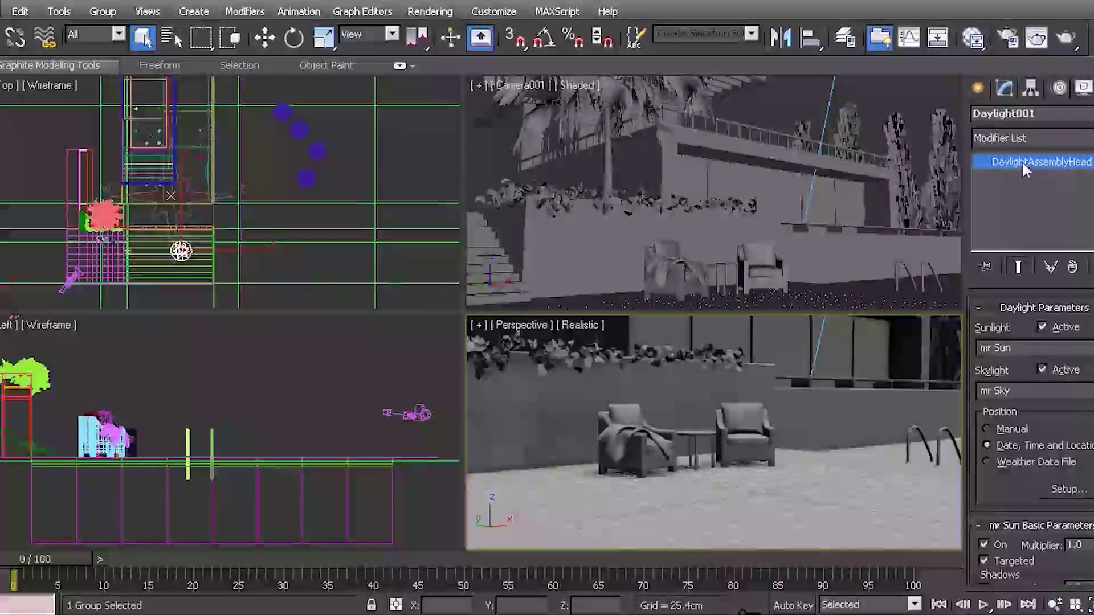
- Open the daylight system's position setup and set the time of day to 15 hours
left_click(1058, 495)
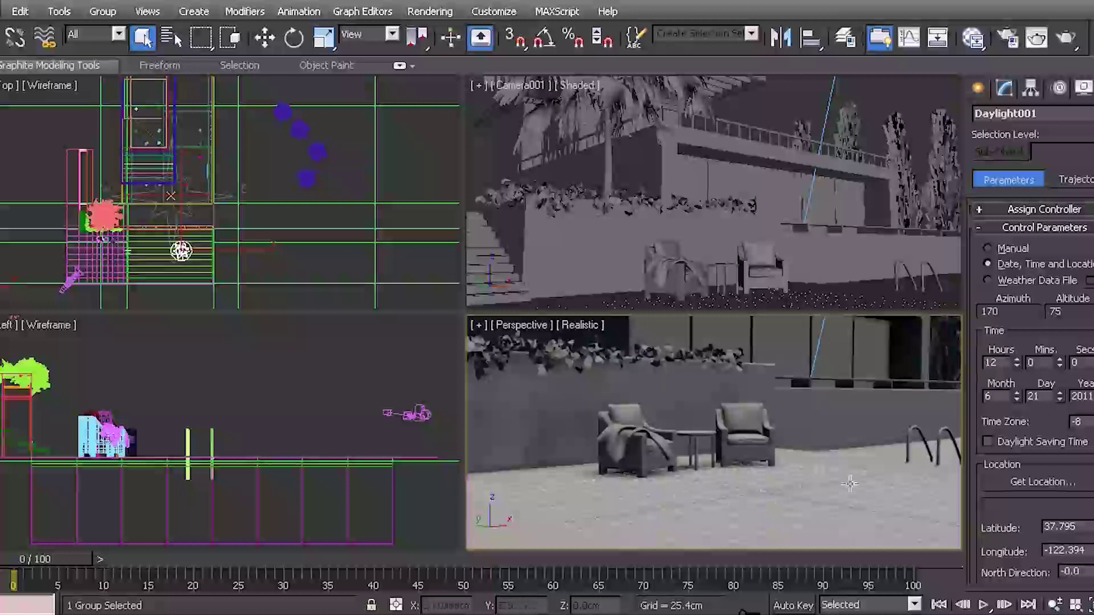
left_click(1017, 359)
left_click(1016, 359)
left_click(1017, 359)
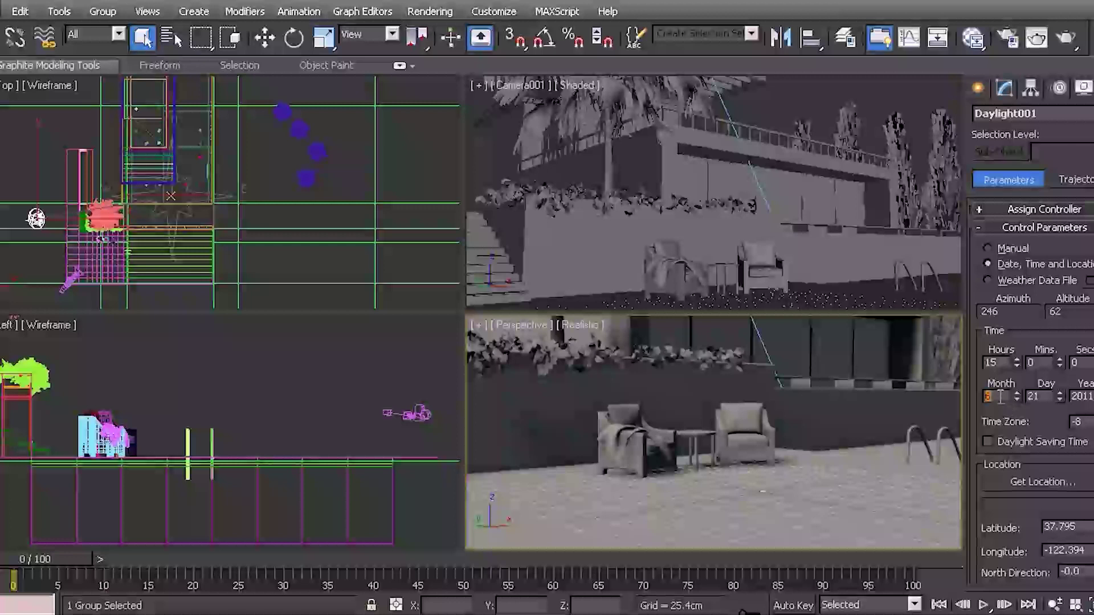
- Examine the sun's date, time zone, latitude and longitude settings in the control parameters
left_click_drag(1001, 427, 1010, 378)
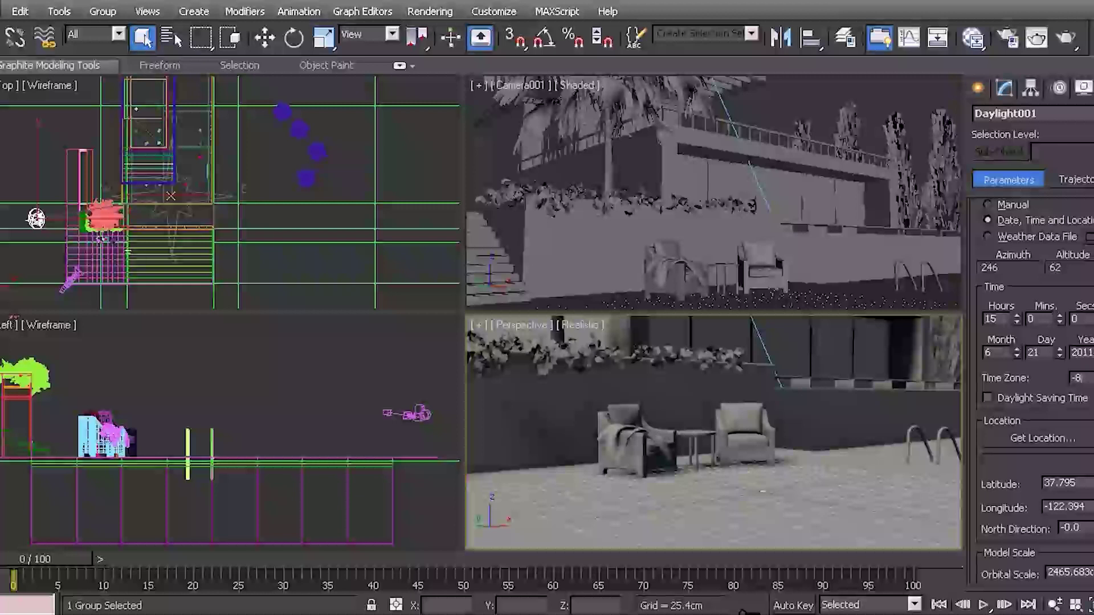
scroll(1033, 391, "down", 1)
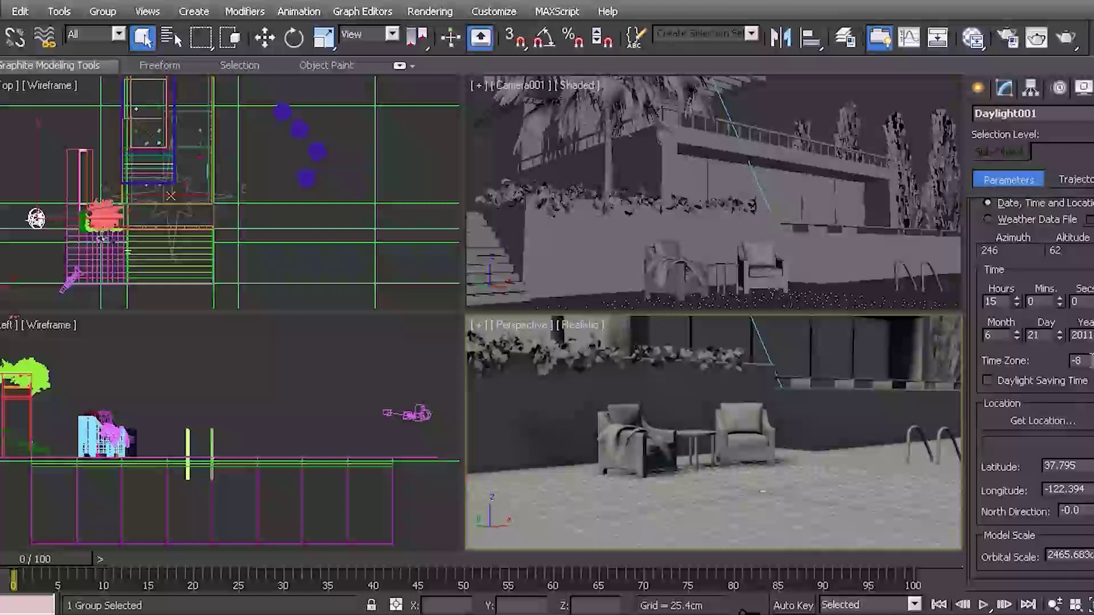
double_click(1086, 465)
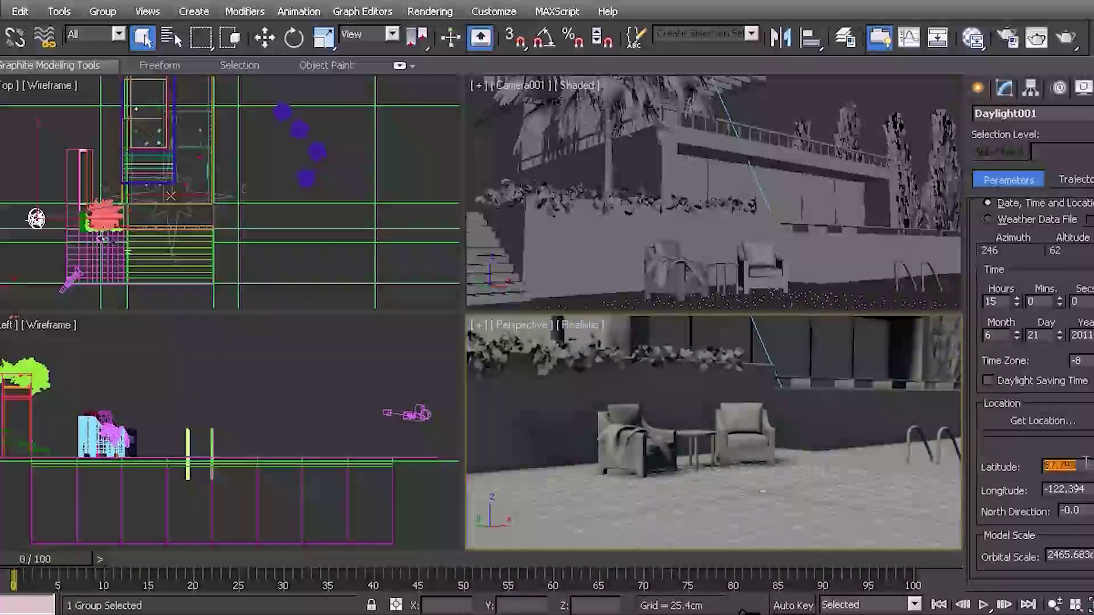
double_click(1090, 488)
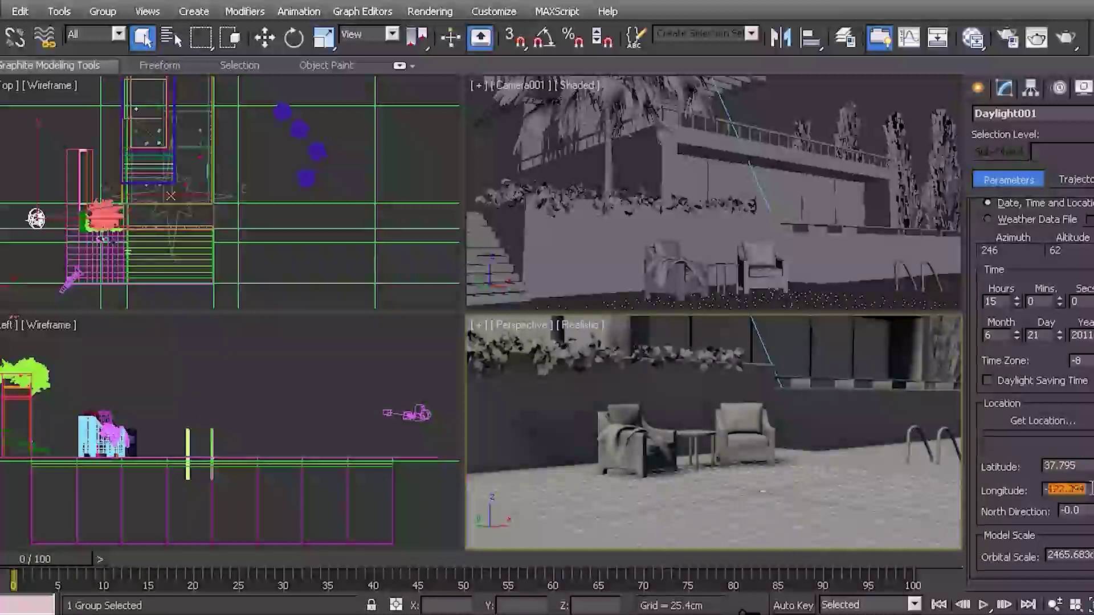
double_click(1082, 465)
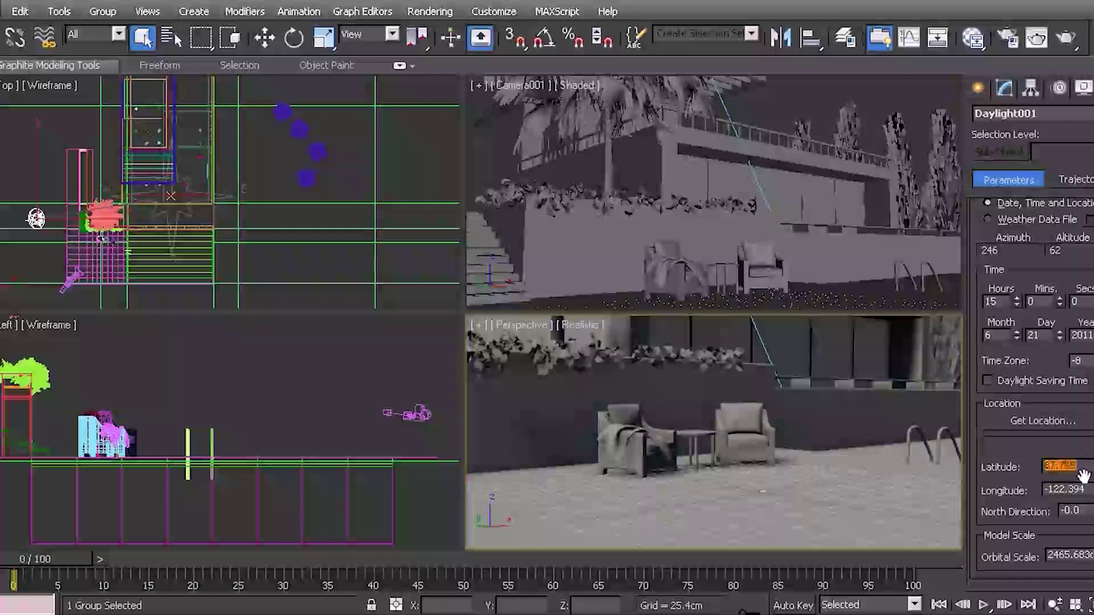
double_click(1091, 489)
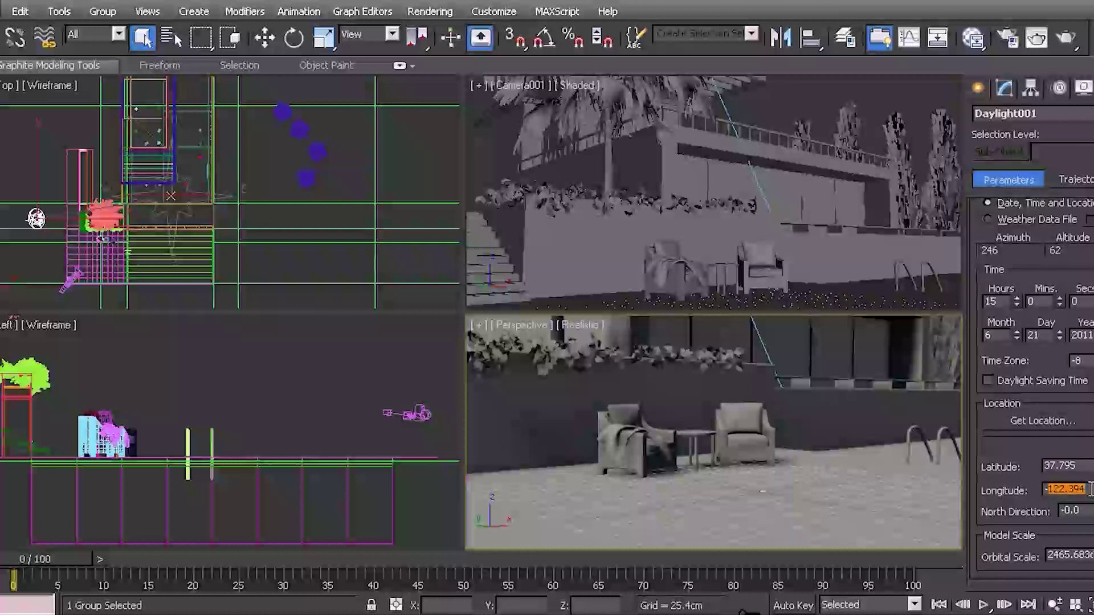
double_click(1083, 465)
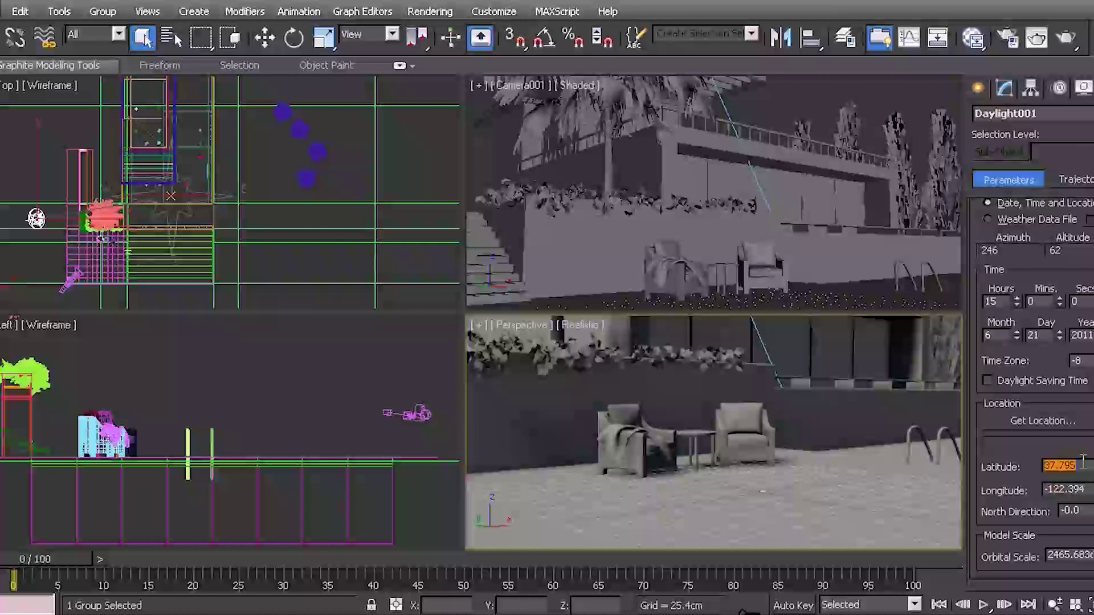
double_click(1089, 490)
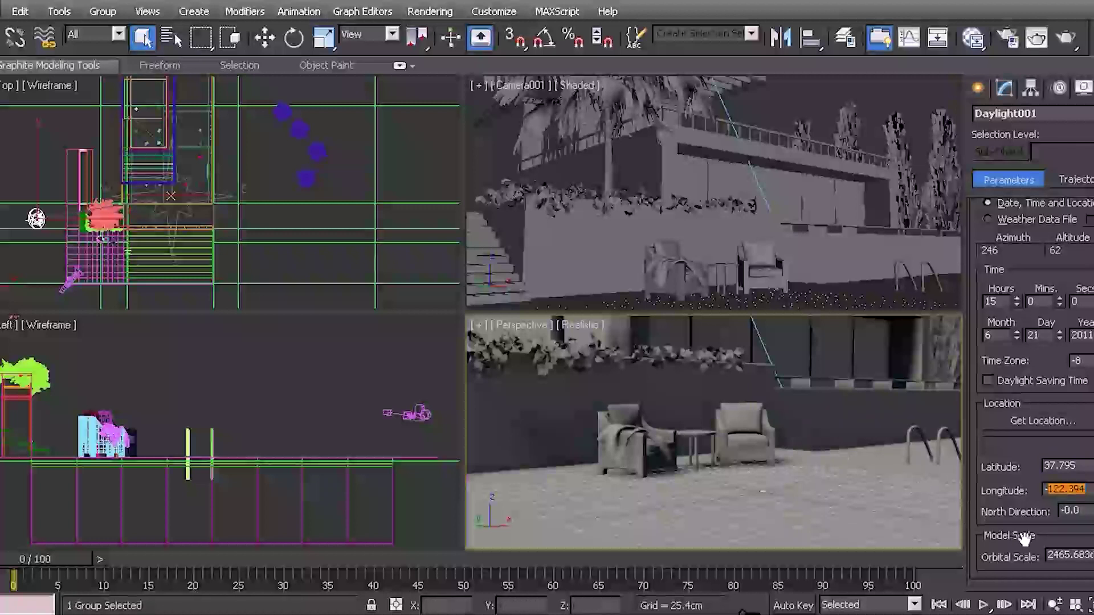
- Leave the location values and render Camera001 to check the lighting at 15 hours
left_click(1027, 515)
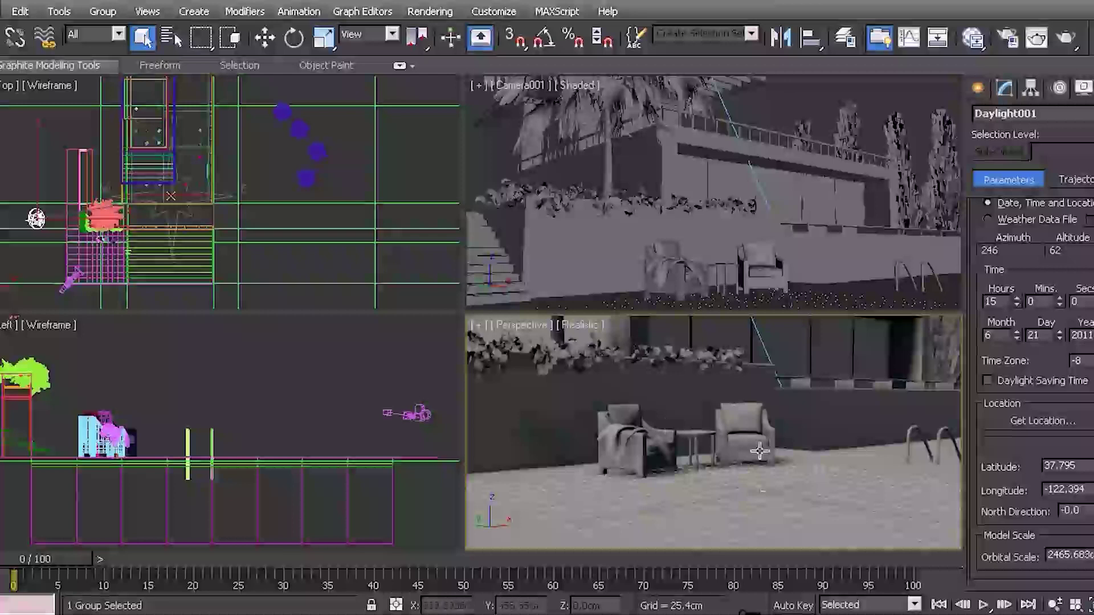
key("shift+q")
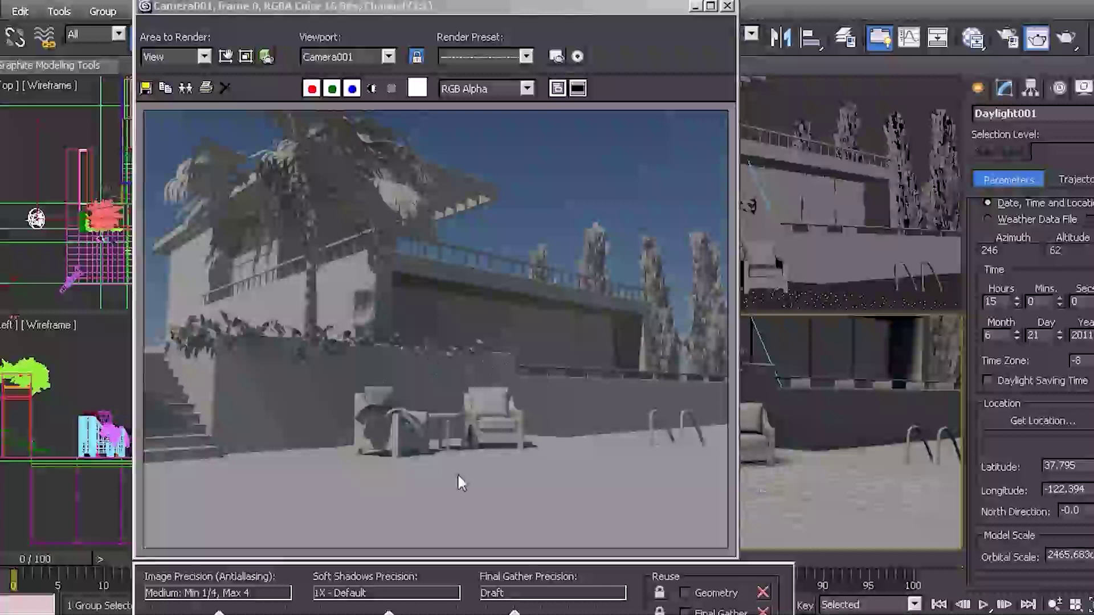
left_click(728, 5)
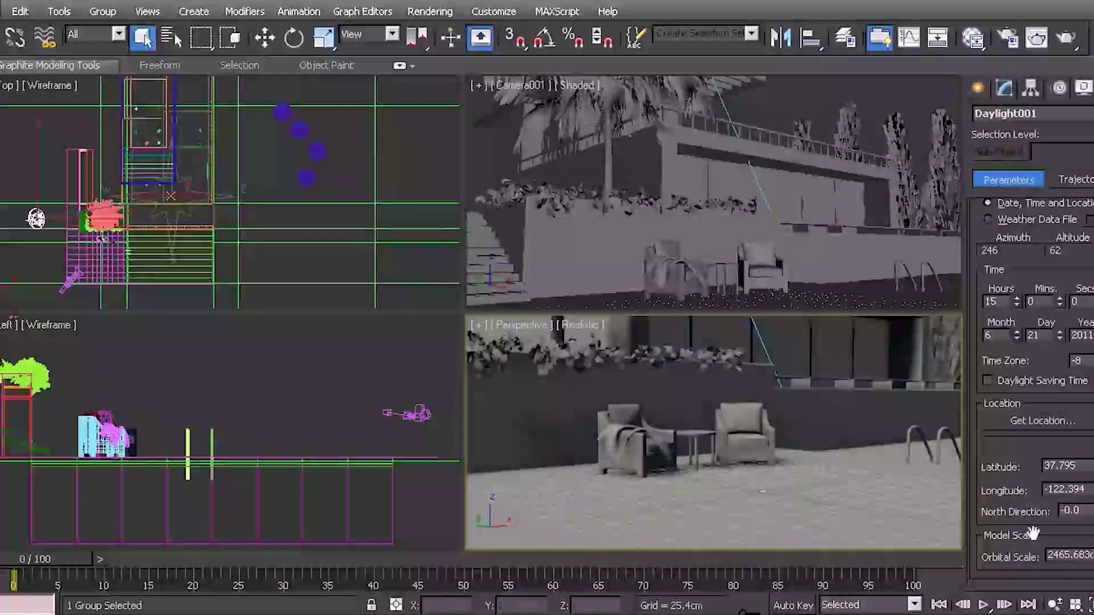
- Rotate the sun around the villa by setting the north direction to 210, and render Camera001
left_click_drag(1093, 511, 1093, 493)
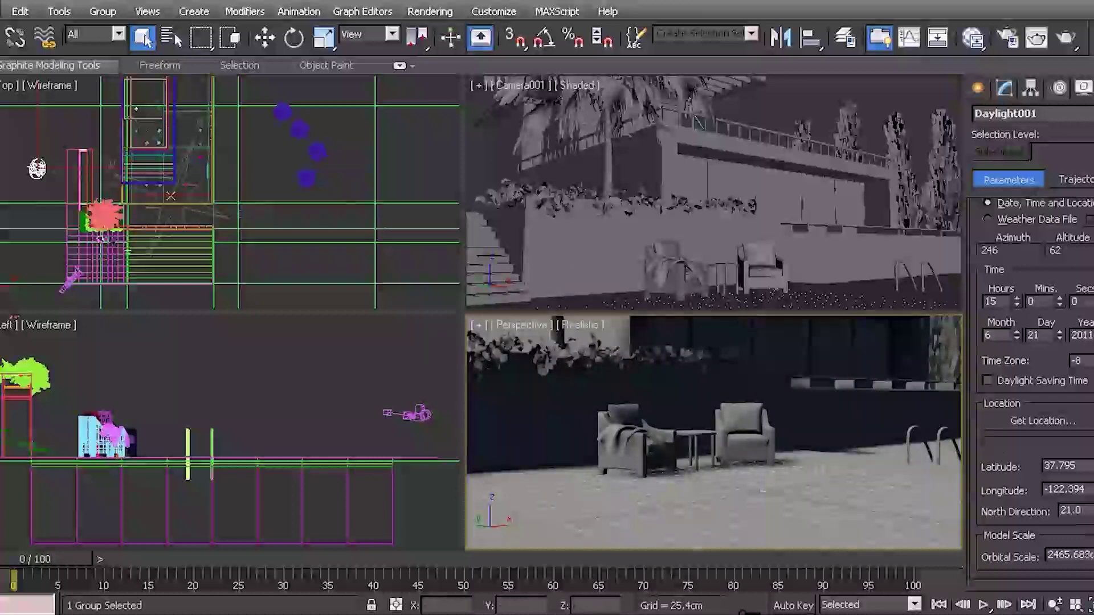
left_click_drag(1093, 511, 1076, 325)
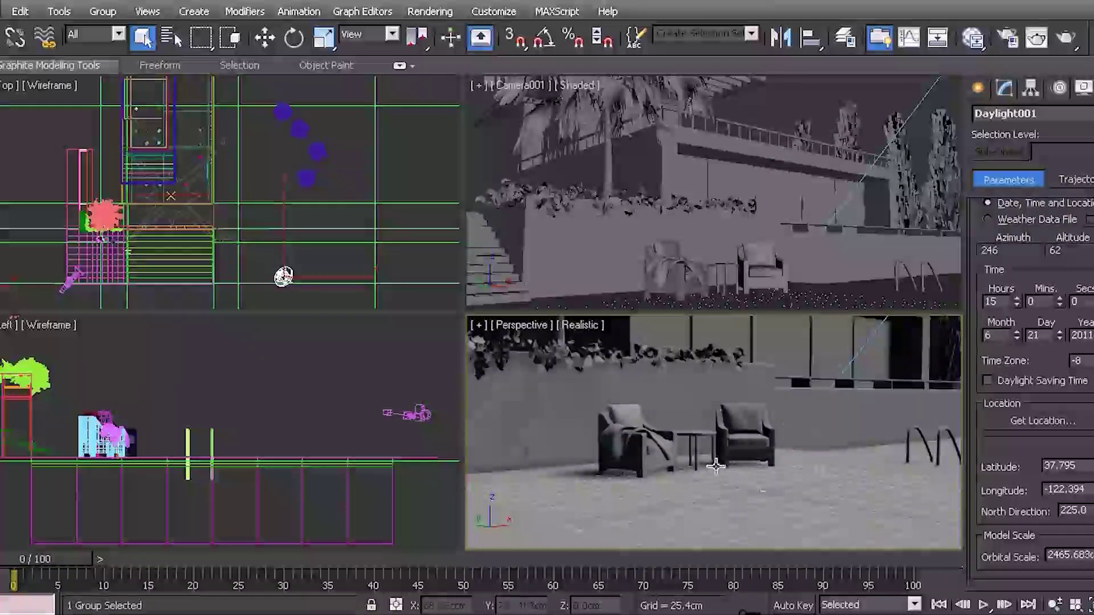
left_click_drag(1093, 511, 1093, 524)
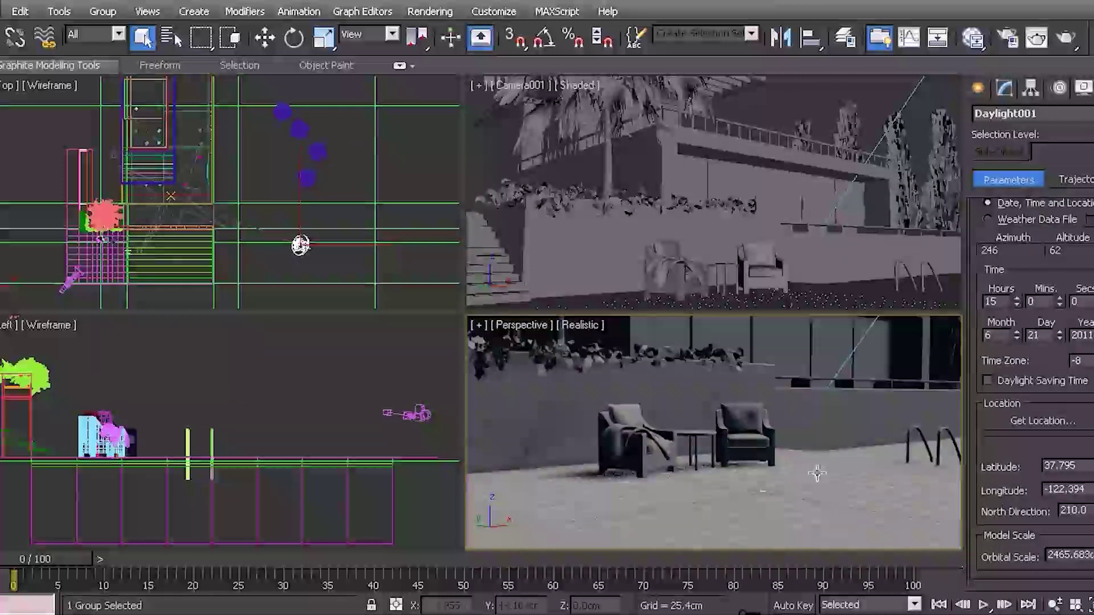
key("shift+q")
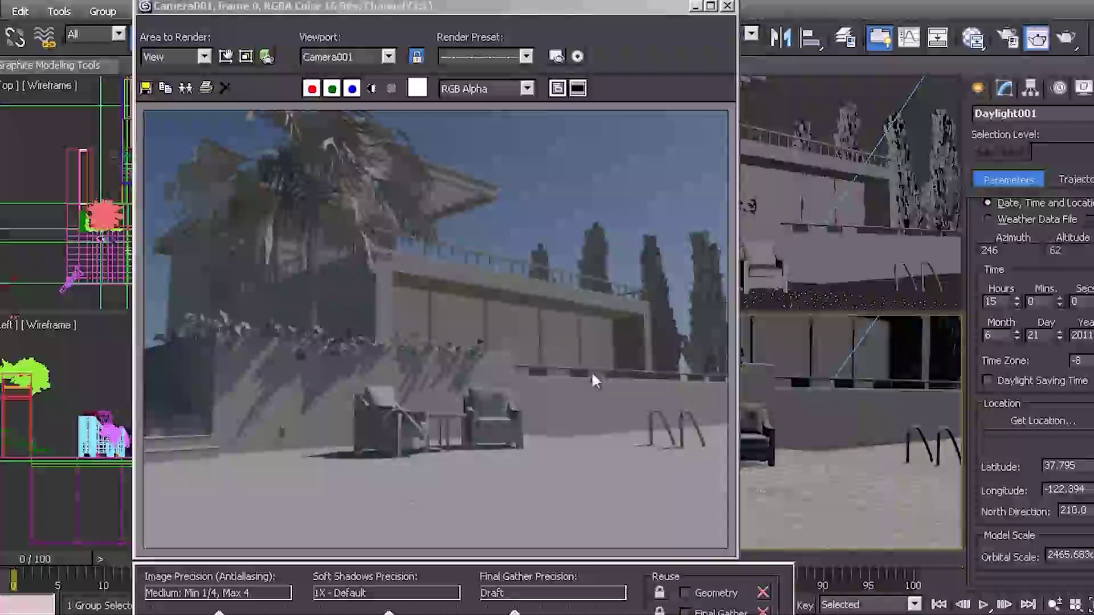
- Open the exposure control settings beside the render and return to the daylight head's modifier parameters
left_click_drag(526, 7, 512, 56)
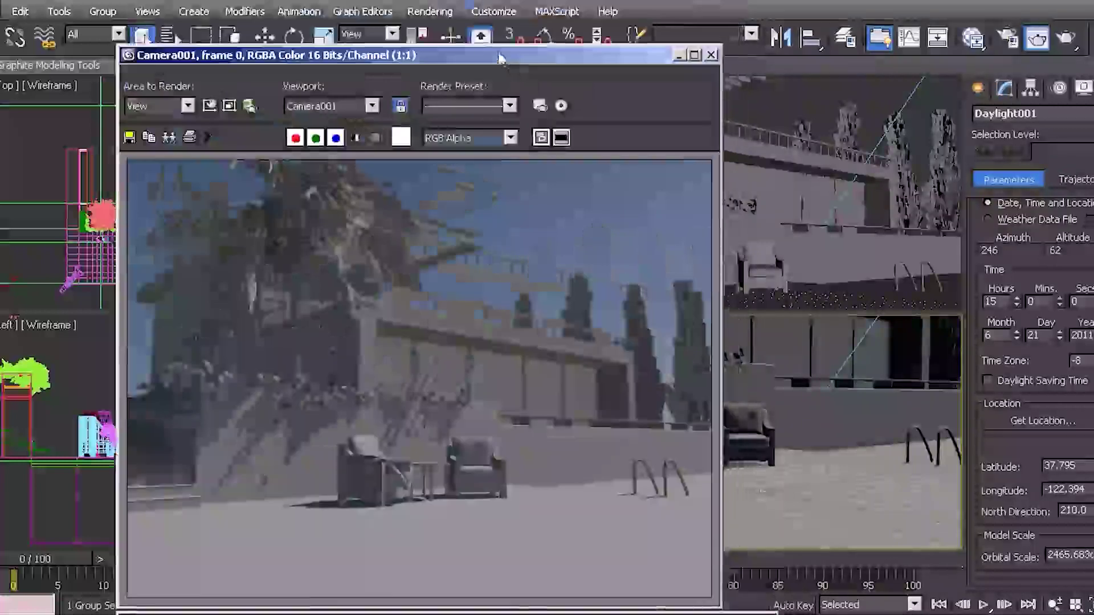
left_click(430, 11)
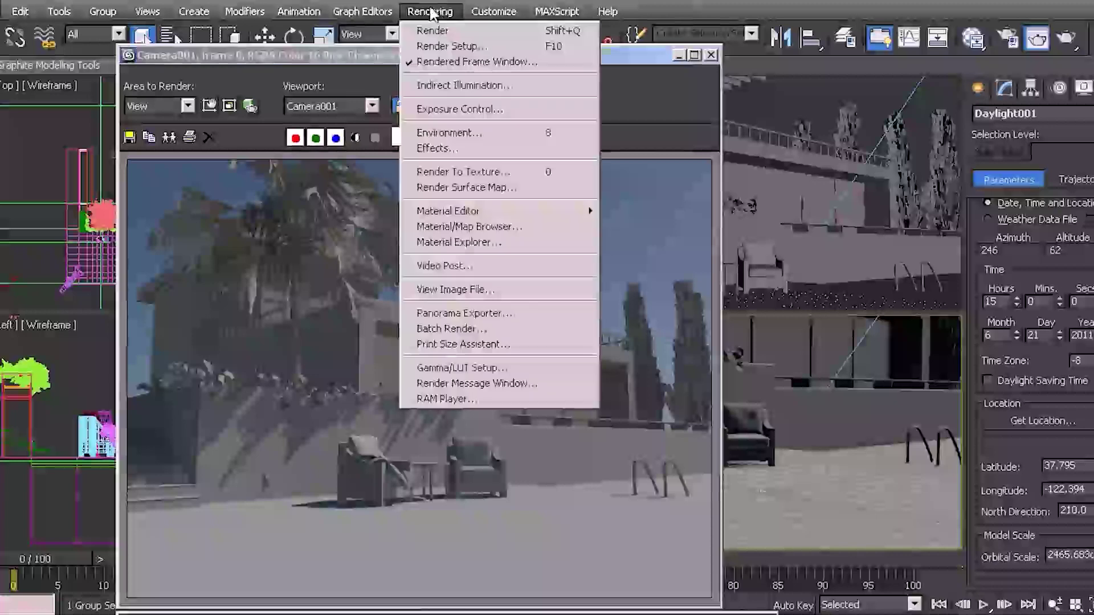
left_click(486, 112)
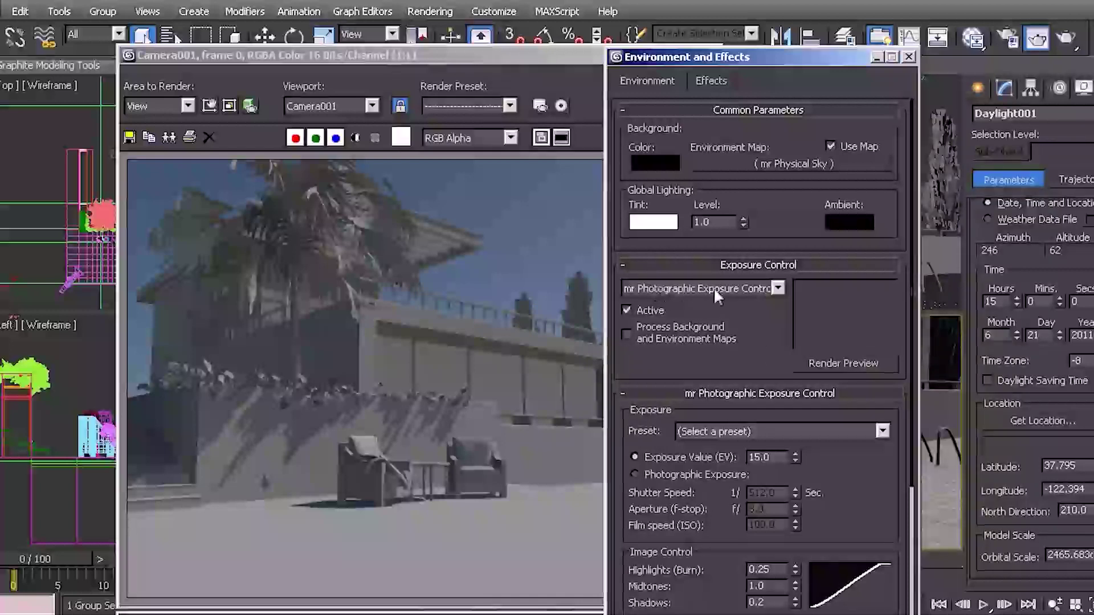
scroll(784, 348, "down", 5)
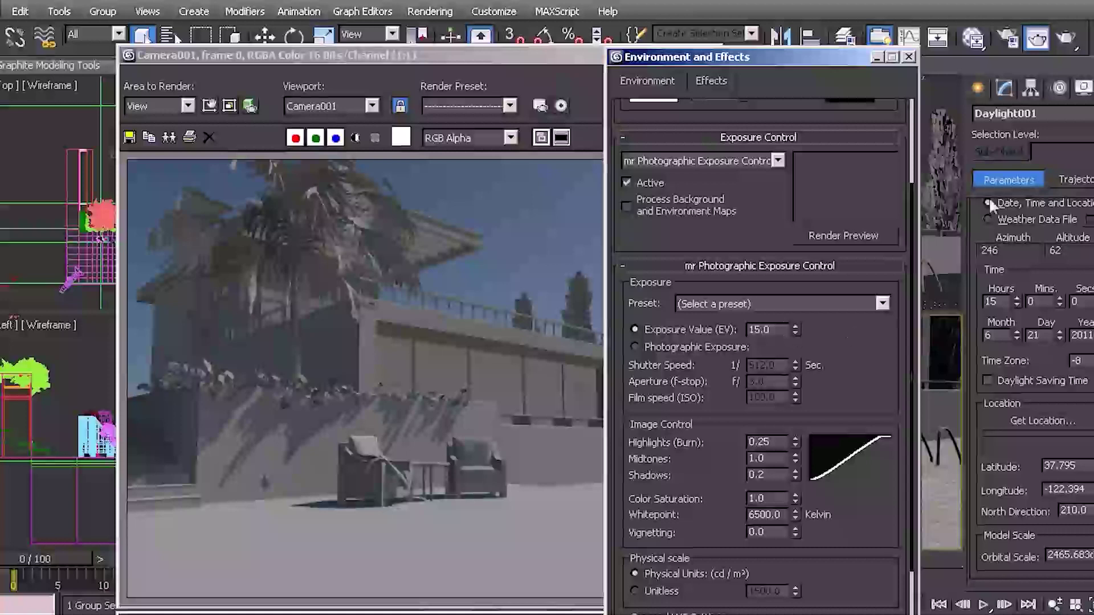
left_click(1006, 89)
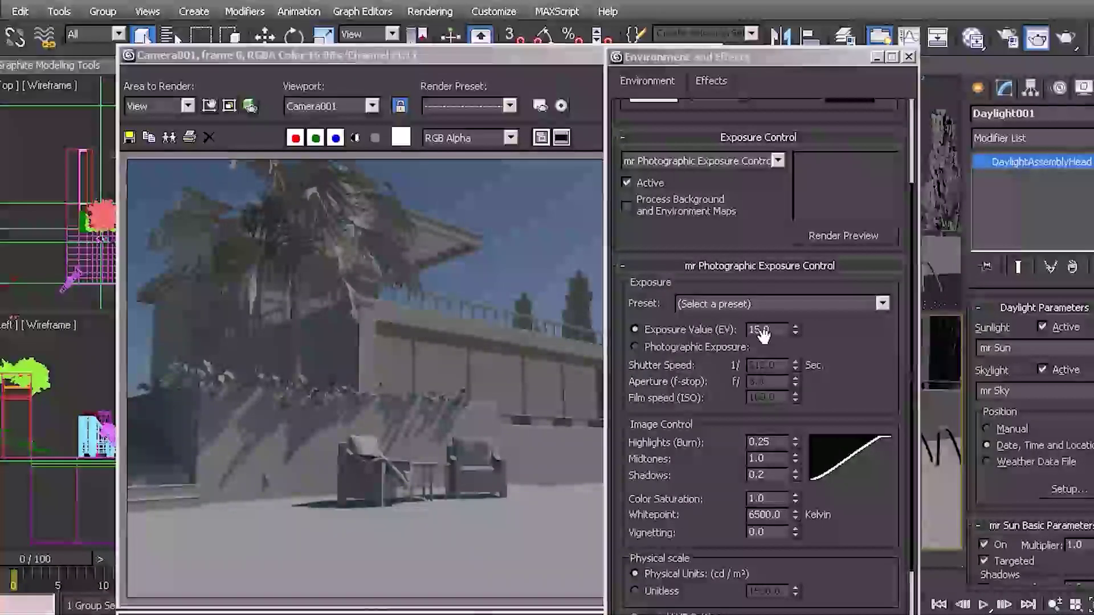
- Close the render, move the Environment and Effects dialog clear of the camera view, and make the Camera001 viewport active
left_click(765, 219)
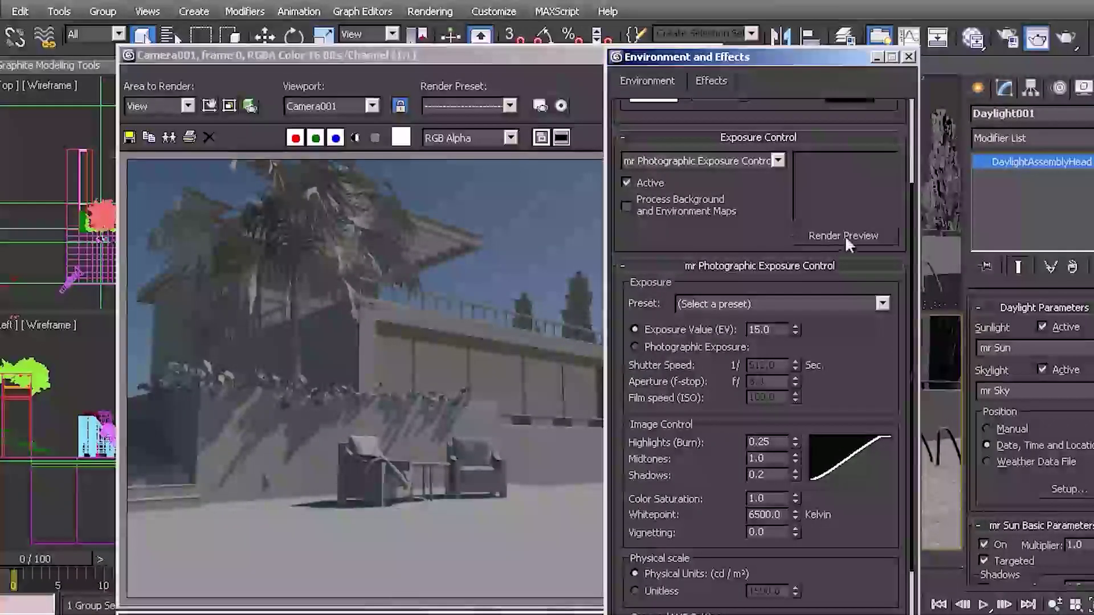
left_click(580, 57)
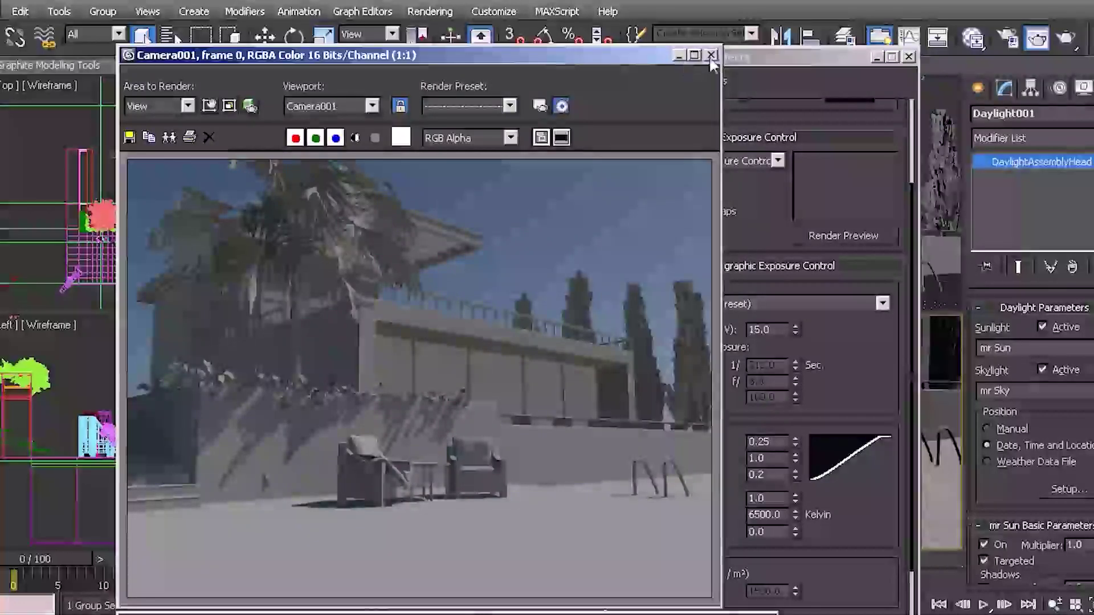
left_click(712, 55)
left_click_drag(798, 57, 427, 33)
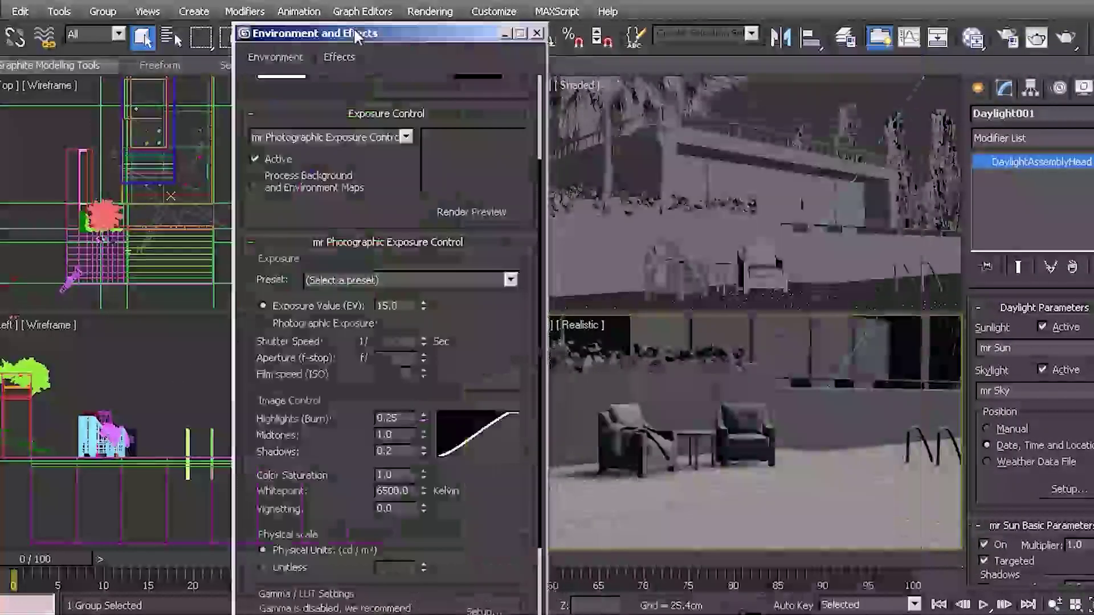
right_click(776, 179)
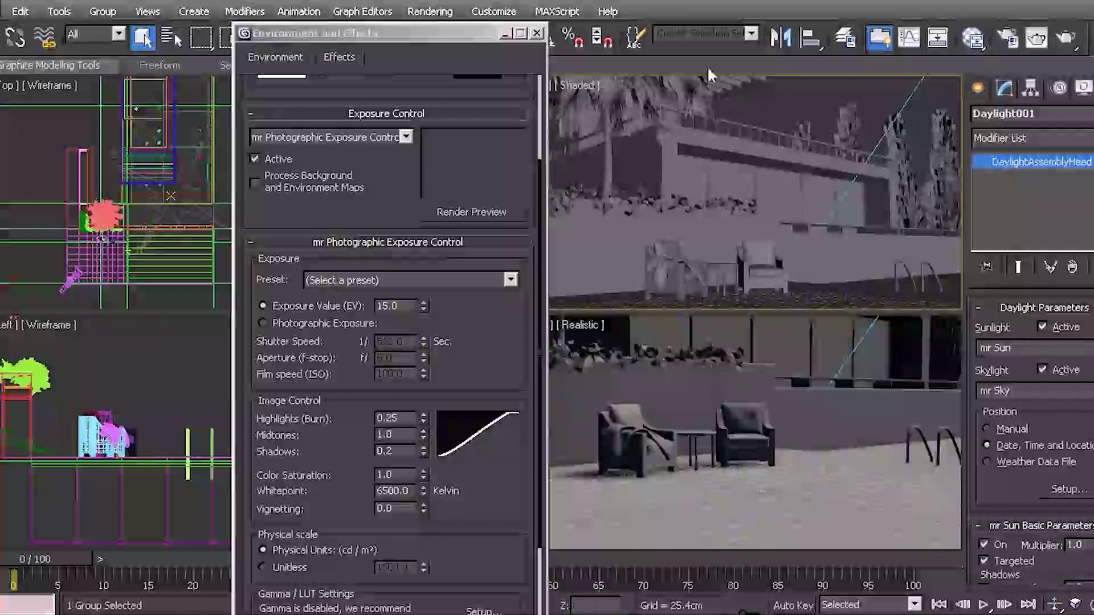
left_click(382, 185)
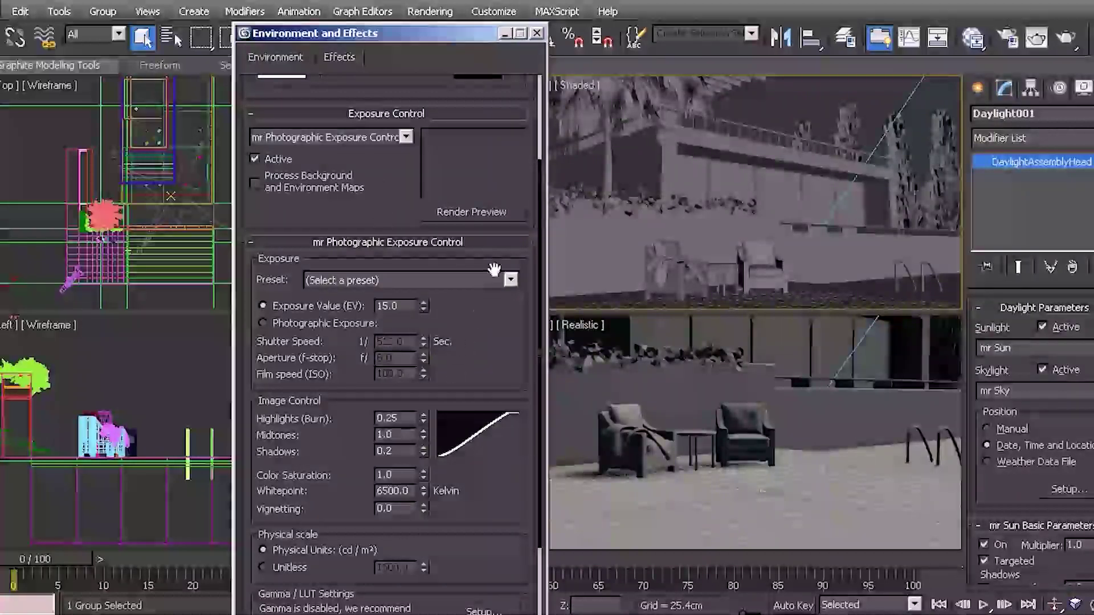
- Render an exposure preview and set the mr Photographic Exposure Control's Exposure Value (EV) to 14.0
left_click(485, 210)
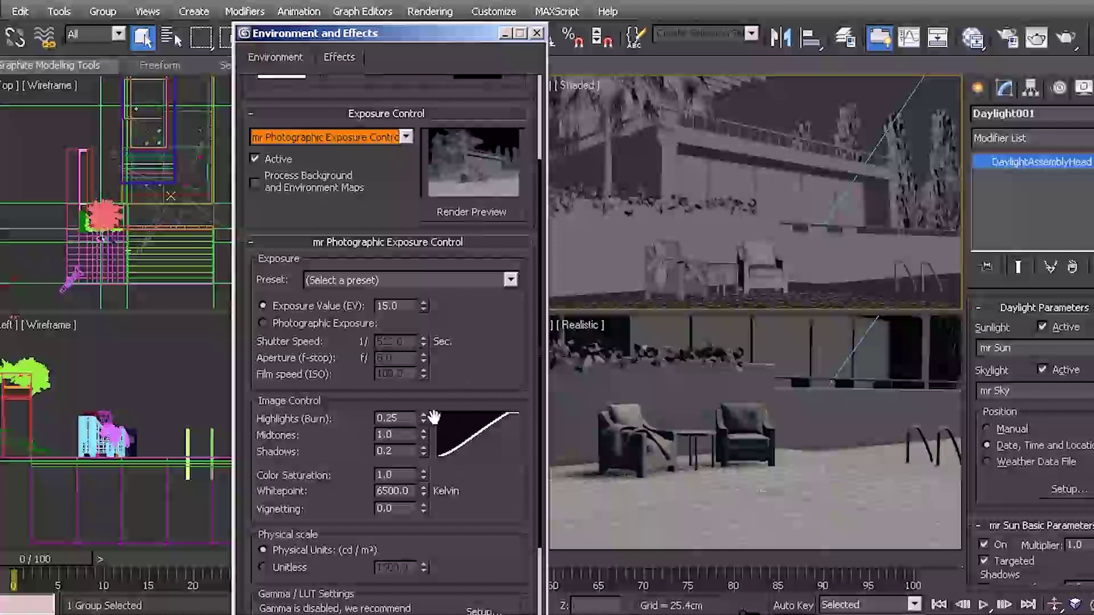
left_click(424, 310)
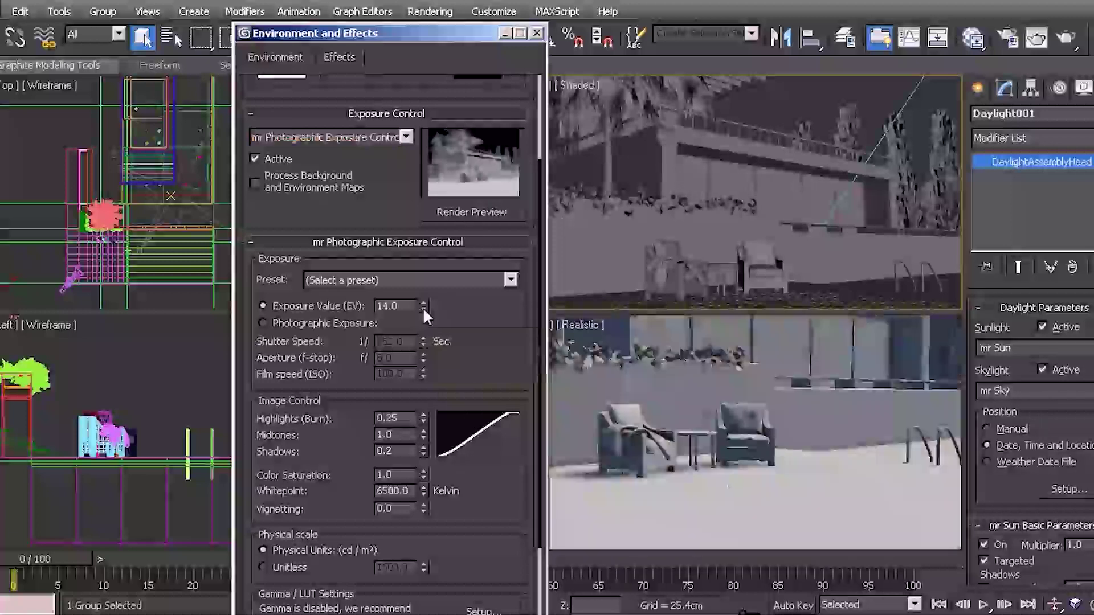
left_click(424, 311)
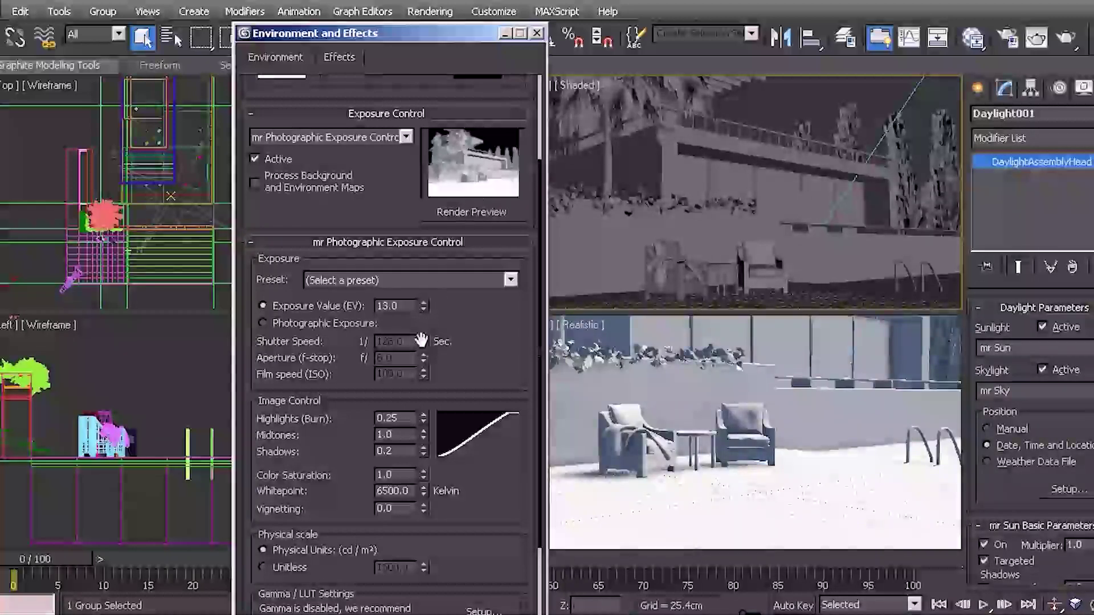
left_click(423, 303)
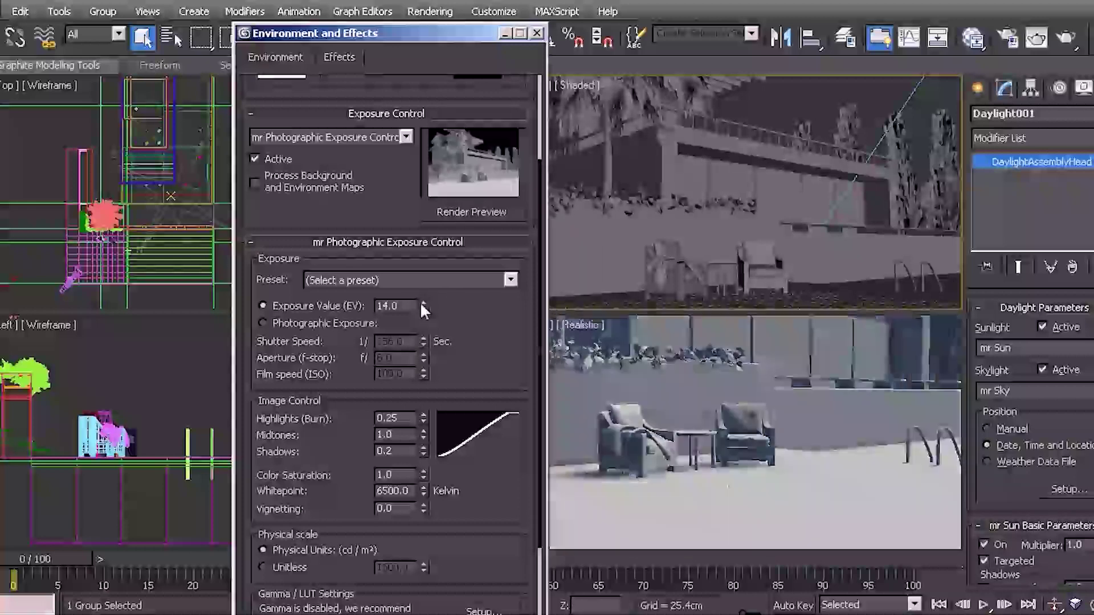
left_click(423, 303)
left_click(423, 310)
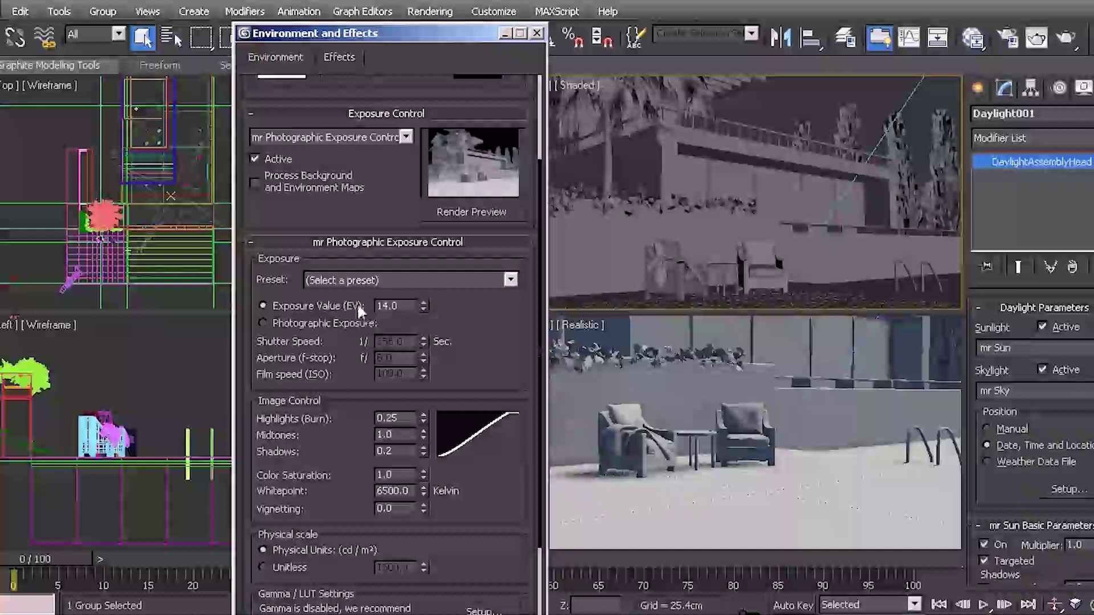
- Render Camera001 with the new exposure and reposition the rendered frame so the whole image and its precision settings are in view
left_click(636, 433)
key("shift+q")
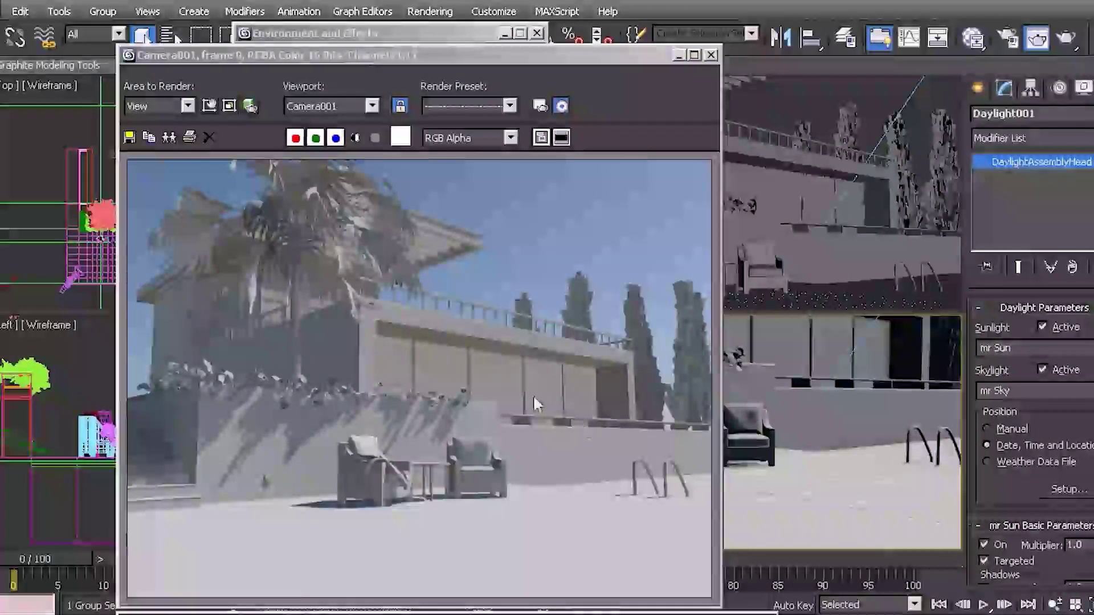
left_click_drag(509, 60, 543, 38)
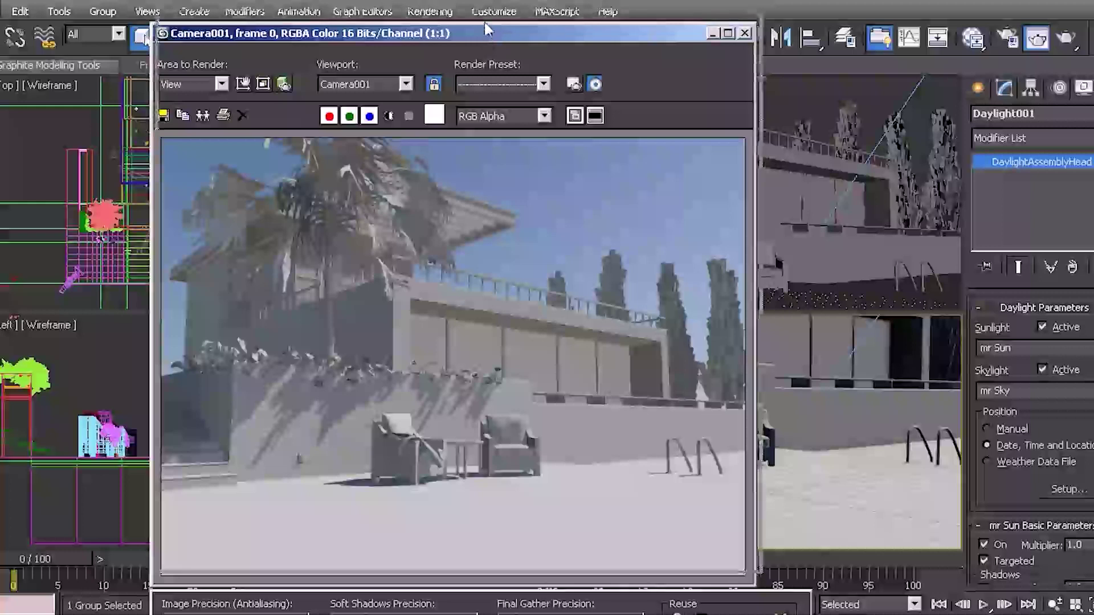
left_click_drag(484, 33, 490, 18)
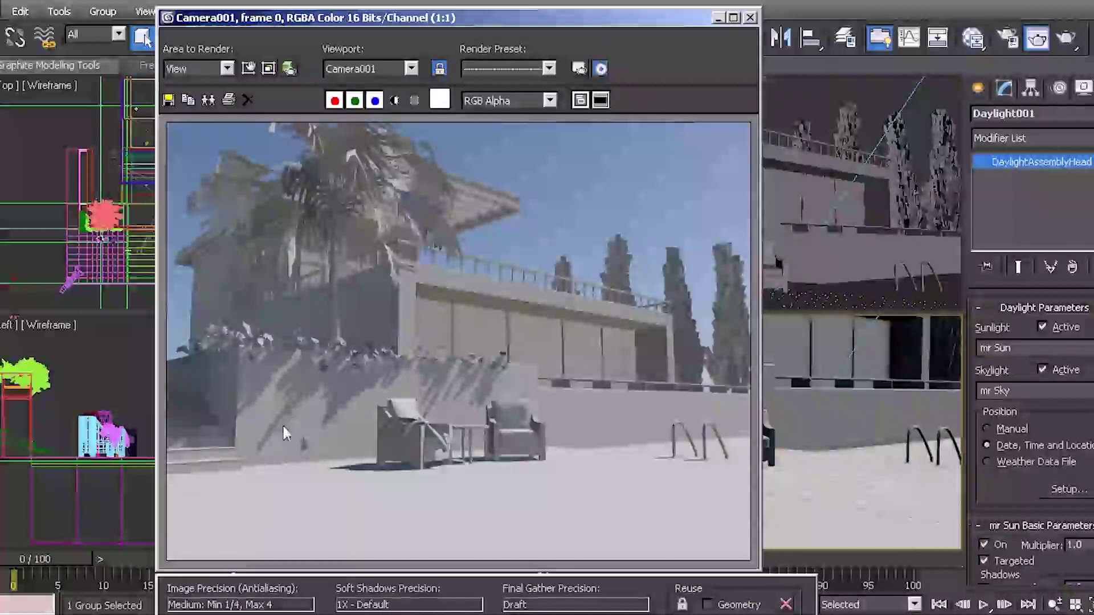
- Examine the render up close for shadow and indirect light quality on the stairs, planter wall, facade and patio chairs
scroll(282, 422, "up", 1)
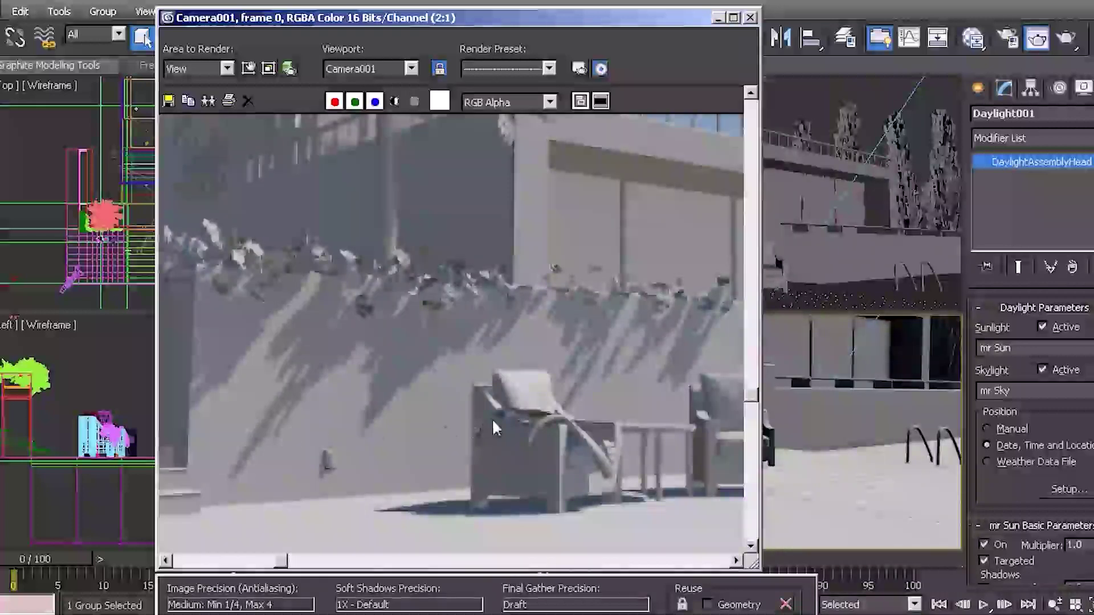
left_click_drag(283, 564, 183, 564)
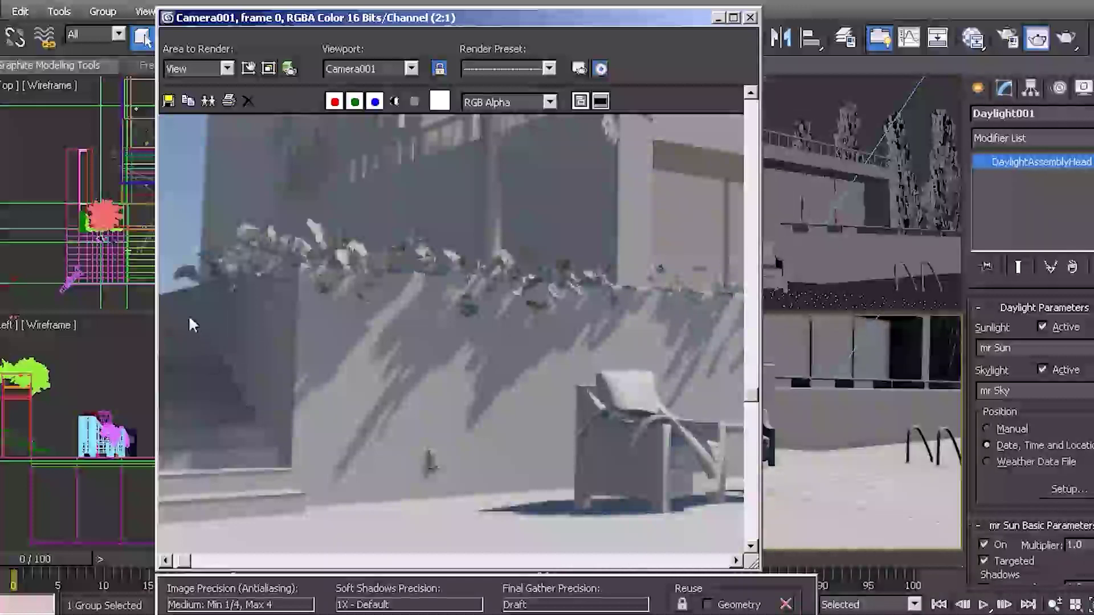
middle_click_drag(499, 267, 321, 360)
middle_click_drag(577, 337, 333, 332)
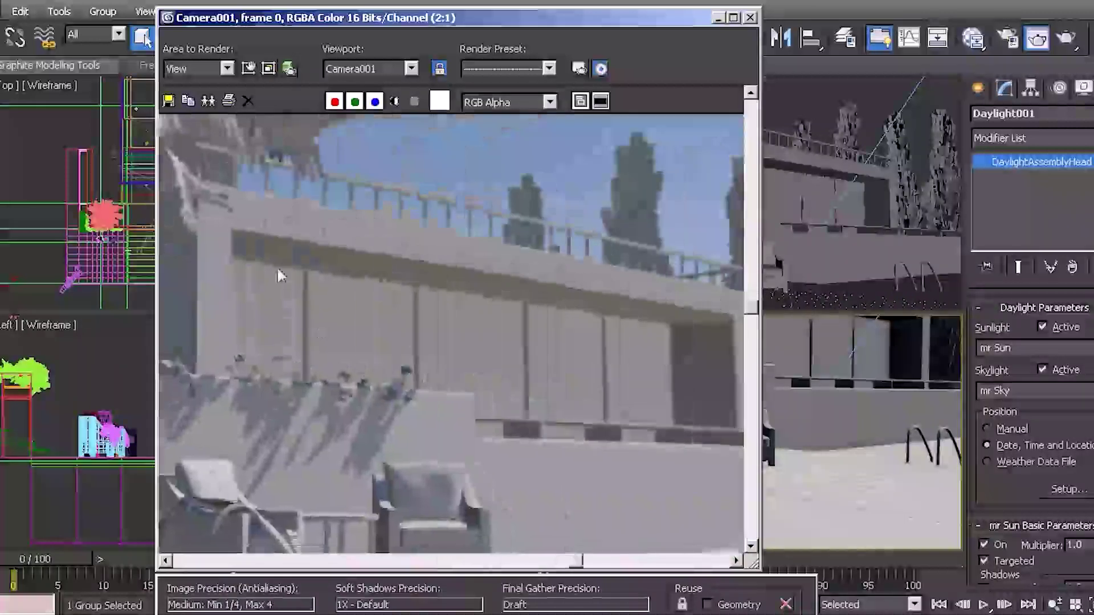
middle_click_drag(368, 416, 527, 262)
middle_click_drag(397, 402, 510, 388)
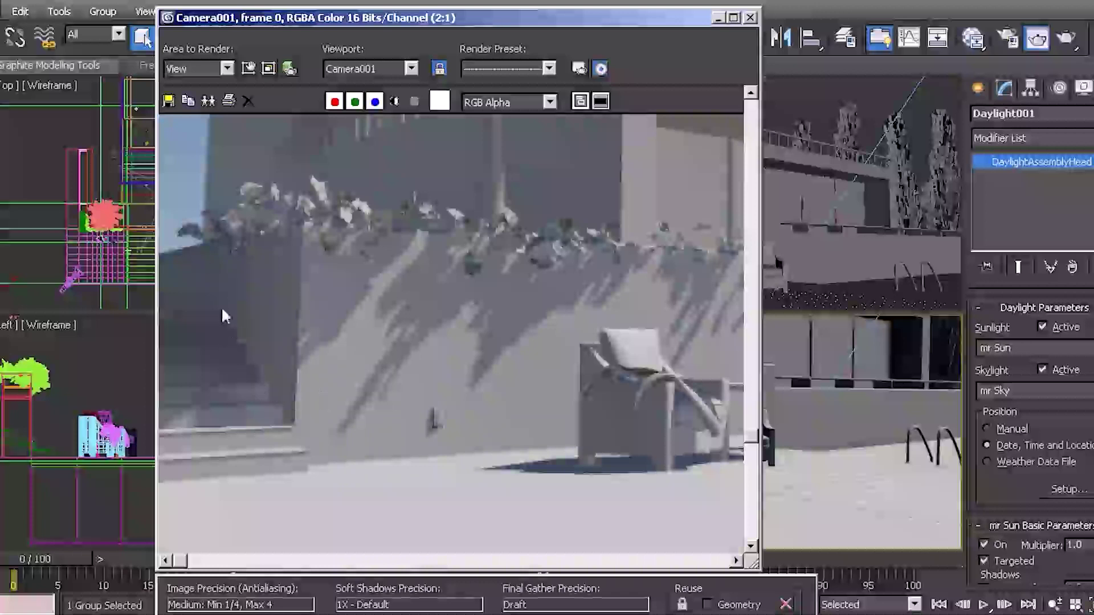
middle_click_drag(434, 337, 342, 465)
scroll(466, 342, "down", 1)
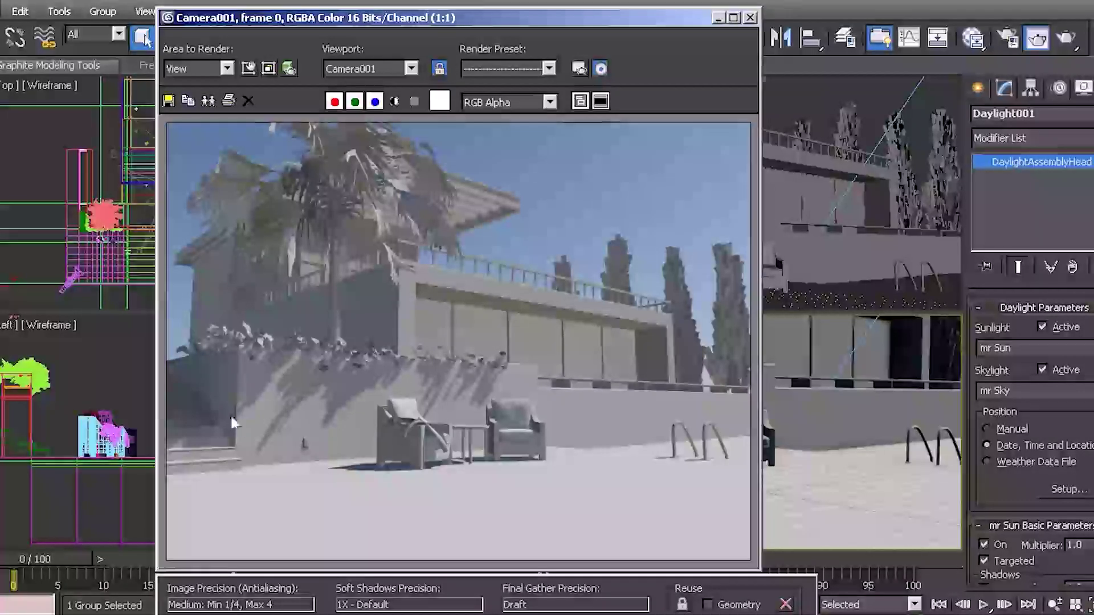
scroll(253, 426, "up", 1)
left_click_drag(253, 561, 180, 563)
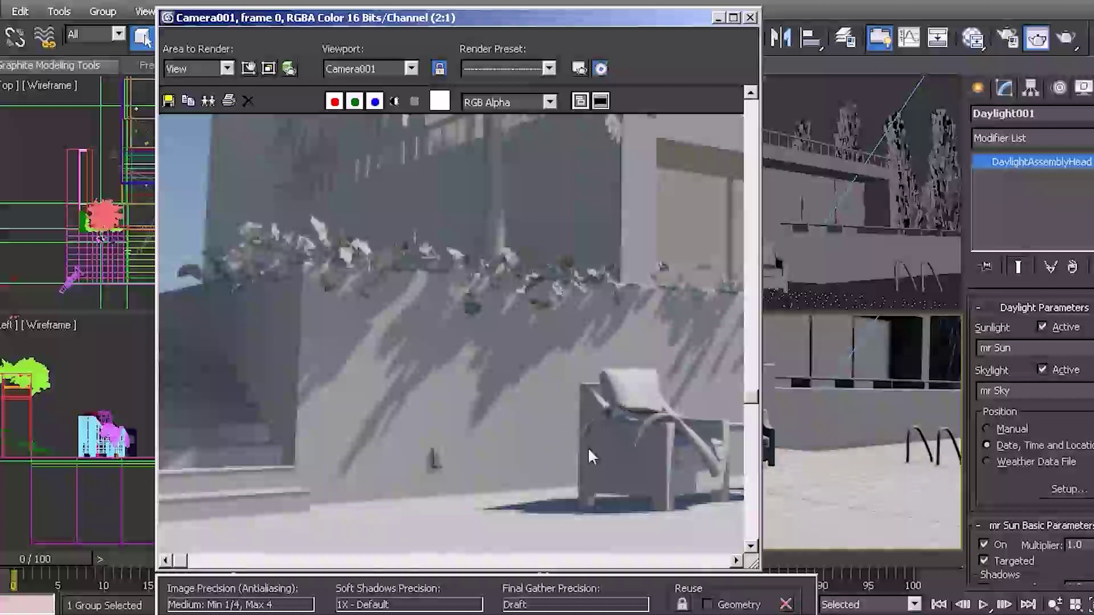
scroll(617, 470, "up", 1)
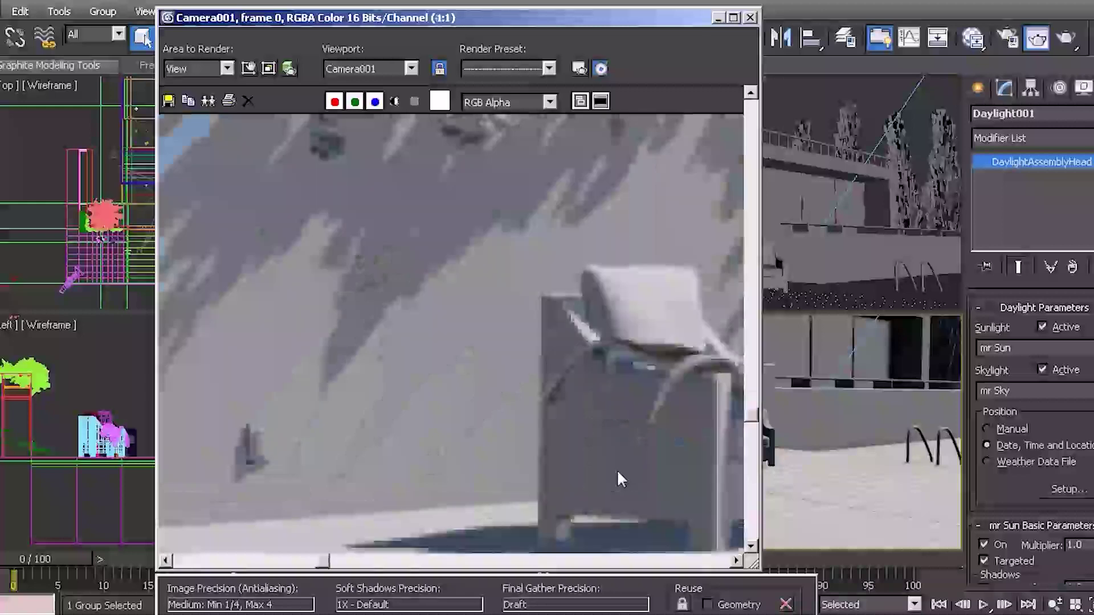